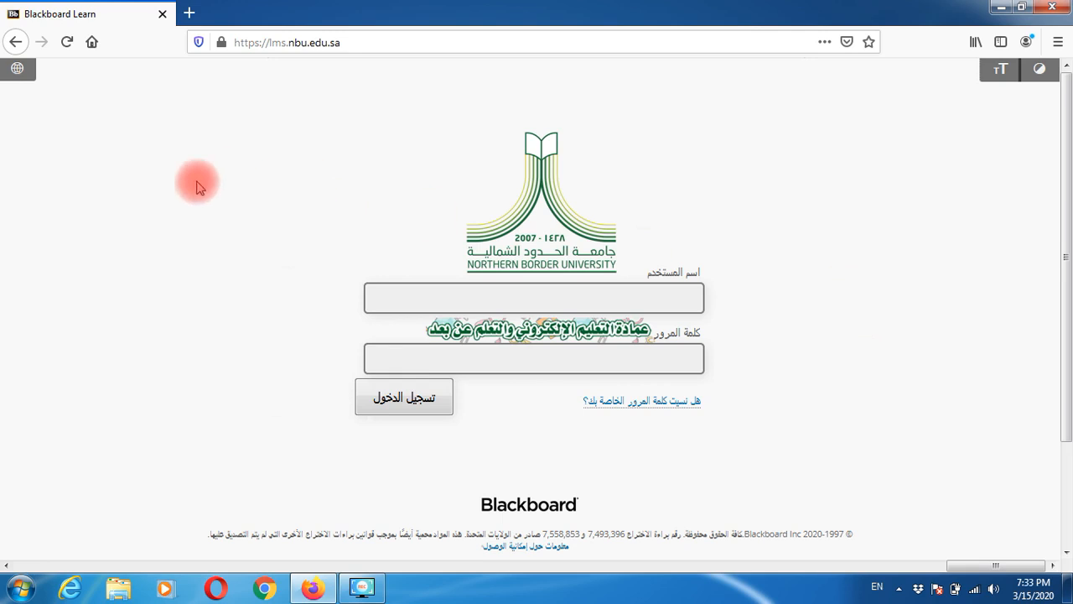
- Switch the login page language from Arabic to English (United States)
left_click(17, 74)
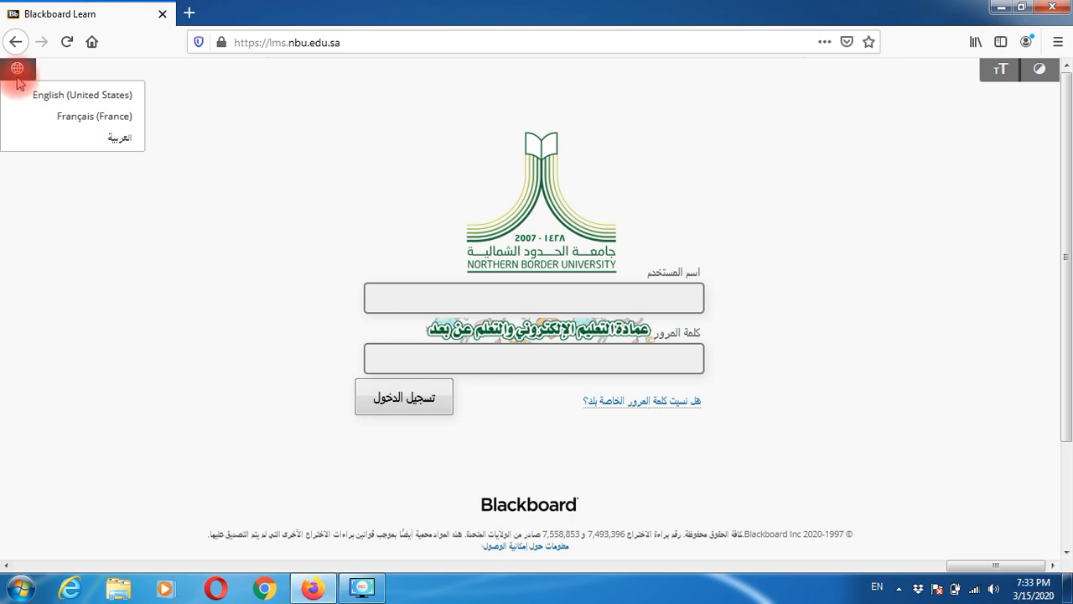
left_click(46, 97)
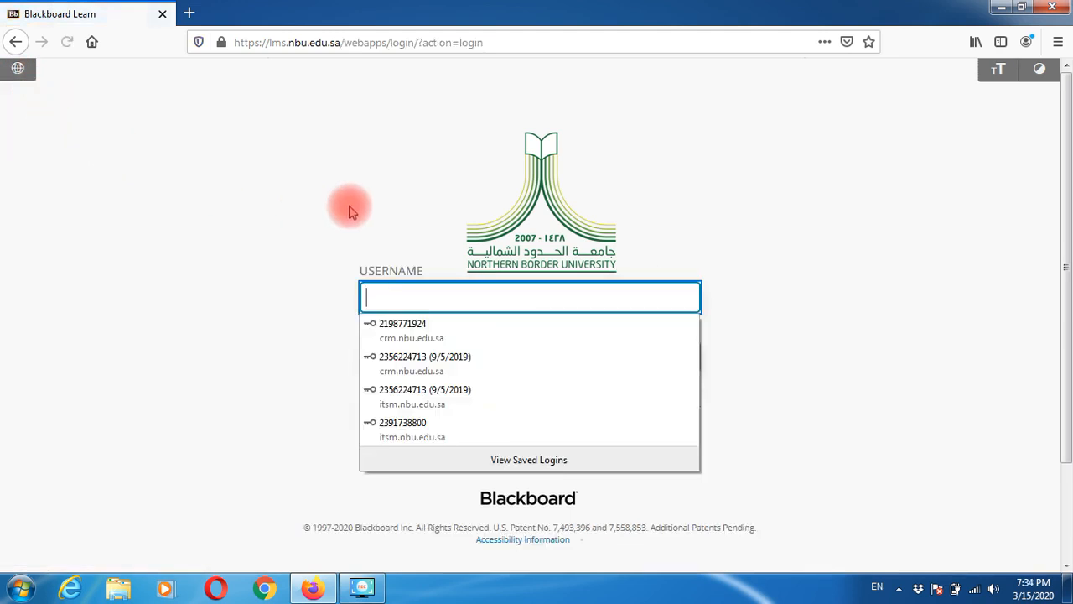
- Log in with the instructor's username and password, decline saving them, and open Courses
left_click(402, 298)
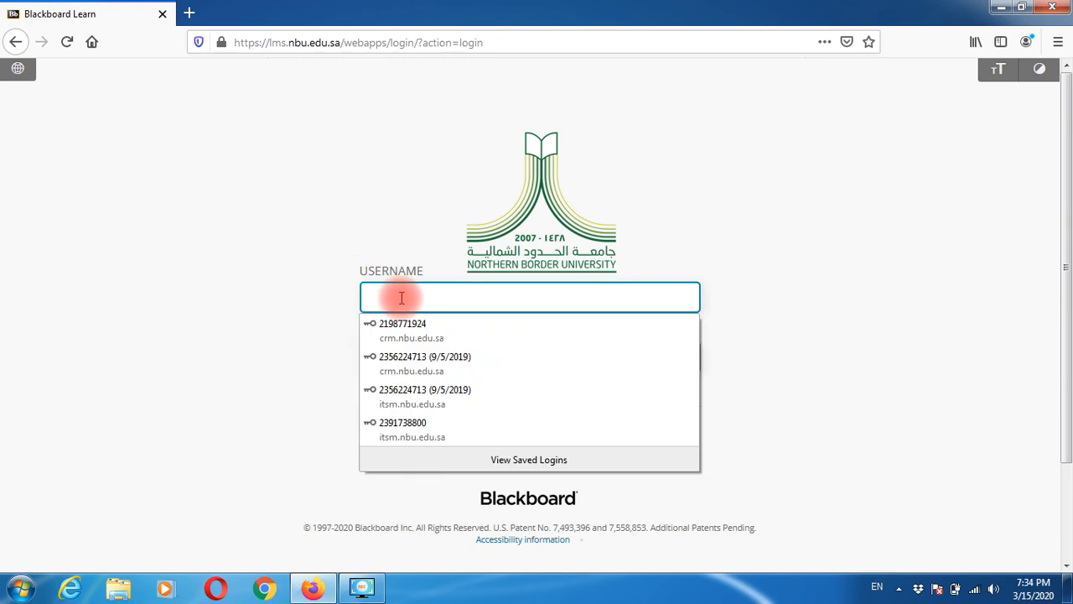
type("AHMED")
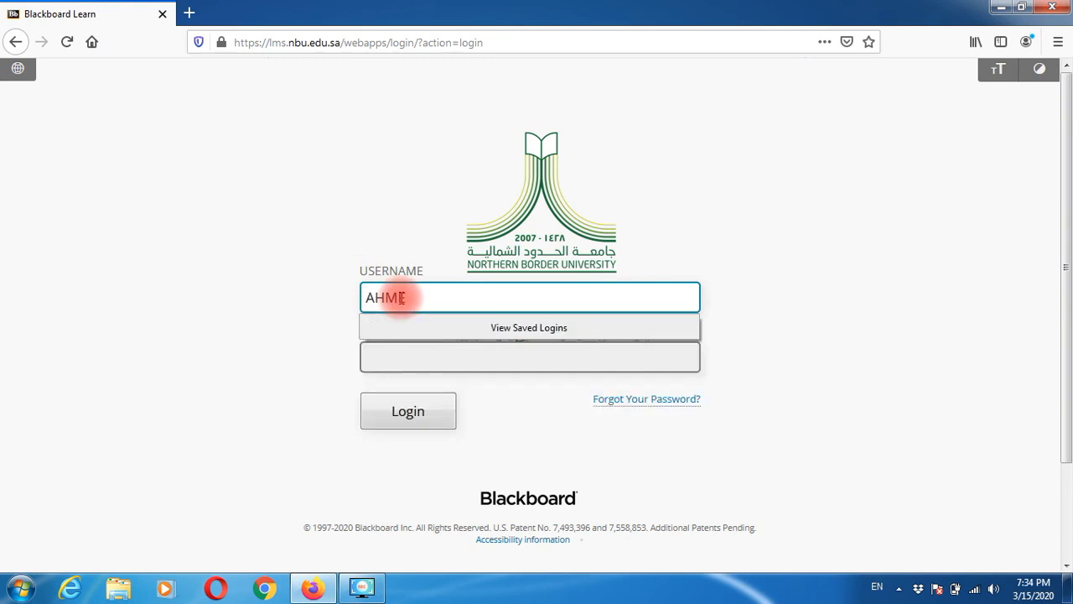
key("Tab")
type("12")
key("BackSpace")
key("BackSpace")
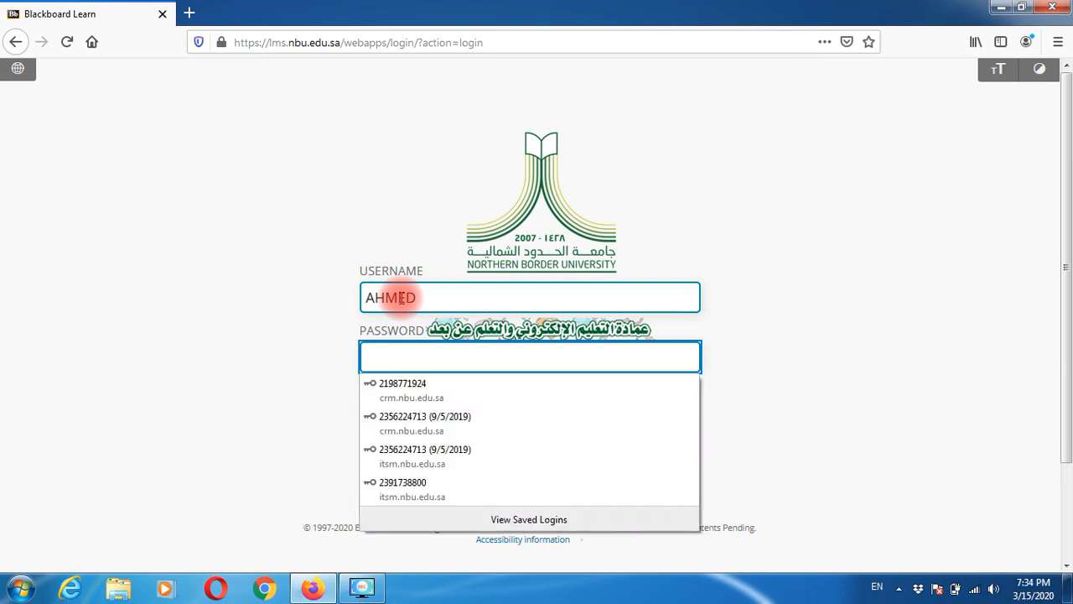
type("1*********")
key("Return")
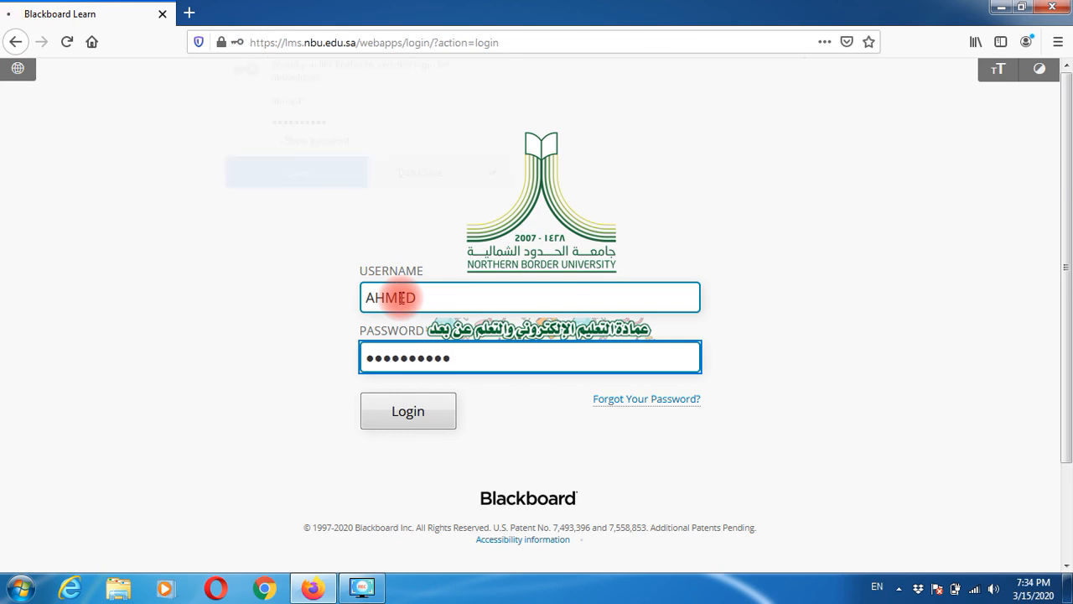
left_click(425, 180)
left_click(400, 123)
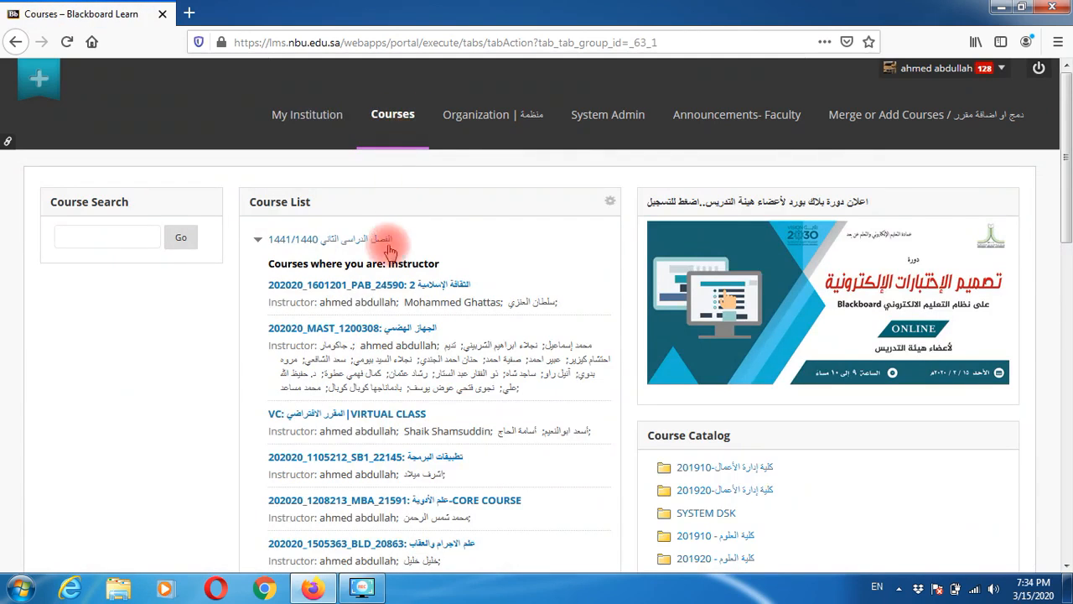
- Open the BLACKBOARD - ONLINE TRAINING COURSE and launch Blackboard Collaborate Ultra from Course Tools
scroll(355, 276, "down", 10)
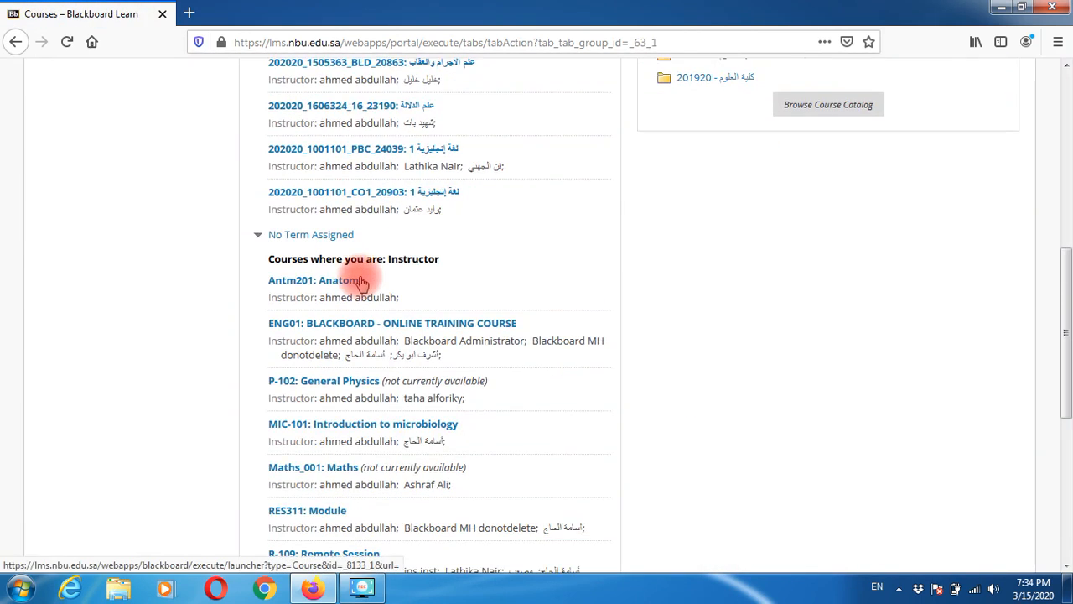
left_click(418, 325)
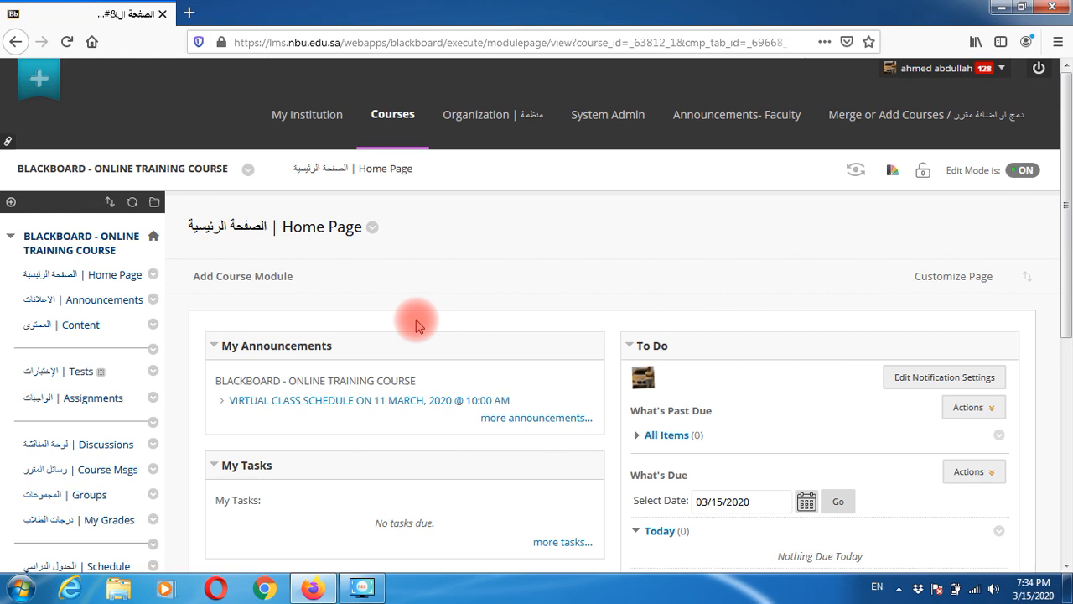
scroll(418, 325, "down", 2)
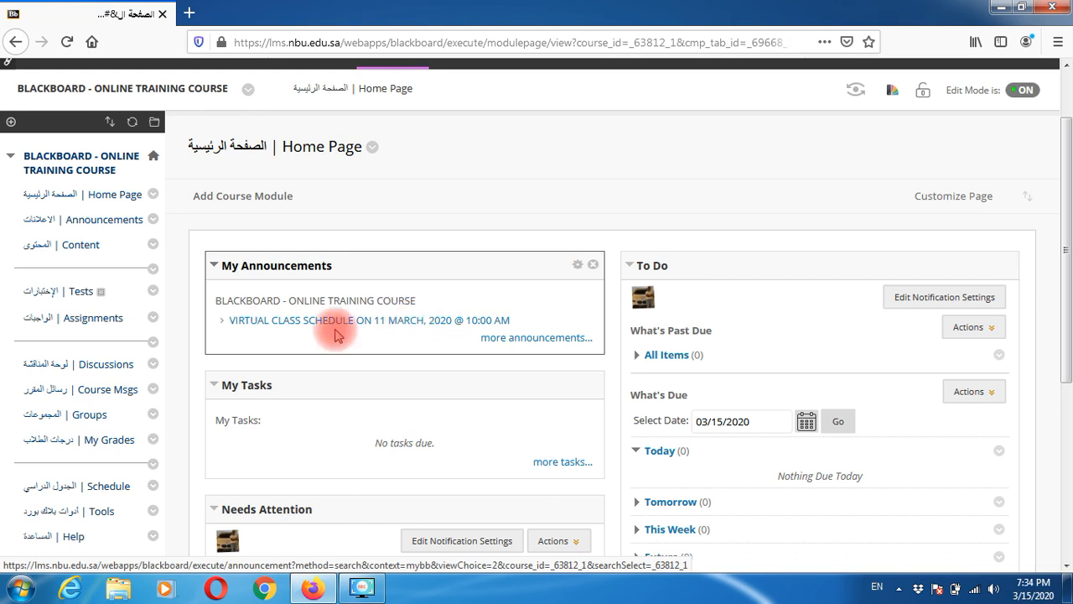
scroll(141, 346, "down", 6)
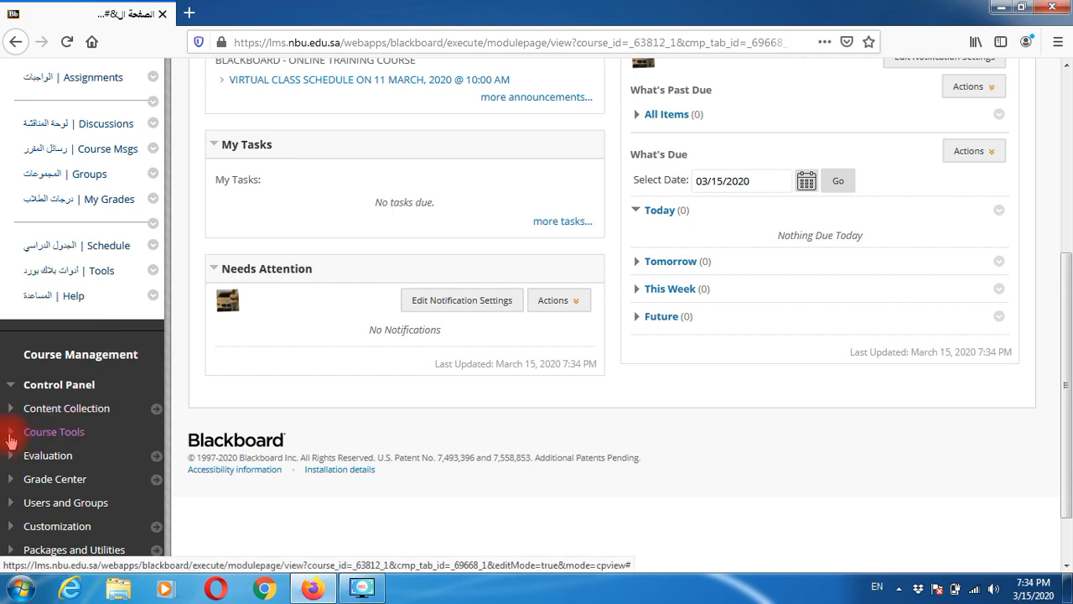
left_click(11, 432)
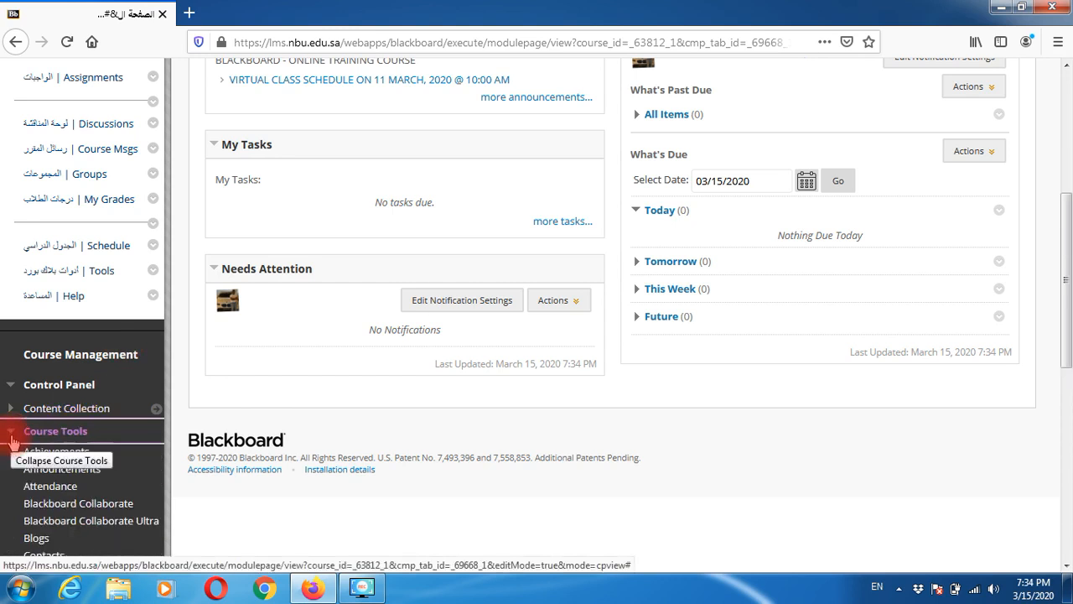
scroll(33, 443, "down", 2)
left_click(89, 448)
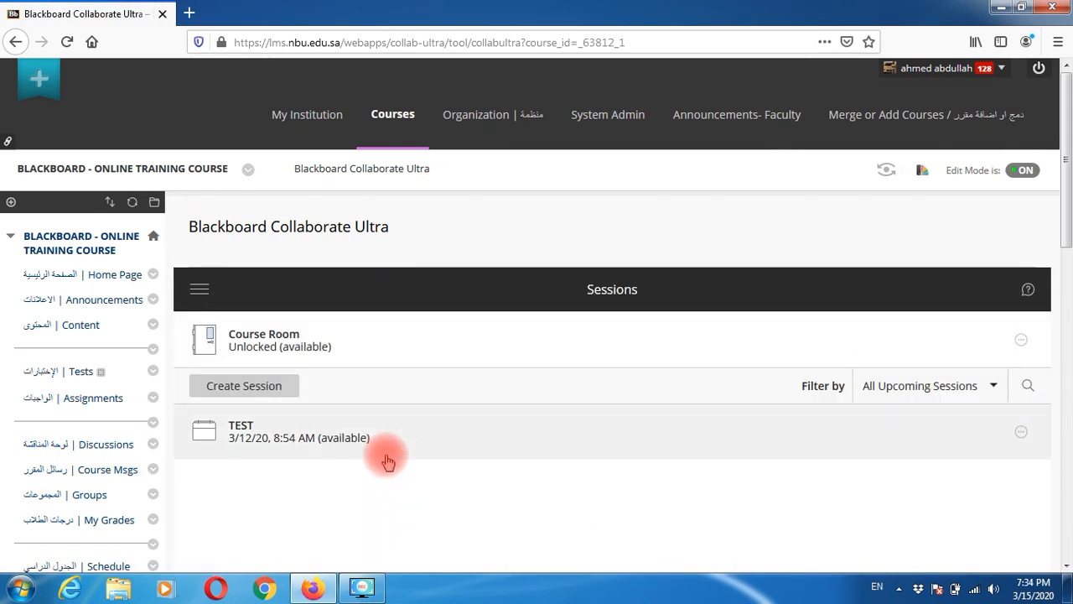
- Switch the Collaborate Ultra panel from Sessions to the Recordings list
left_click(200, 292)
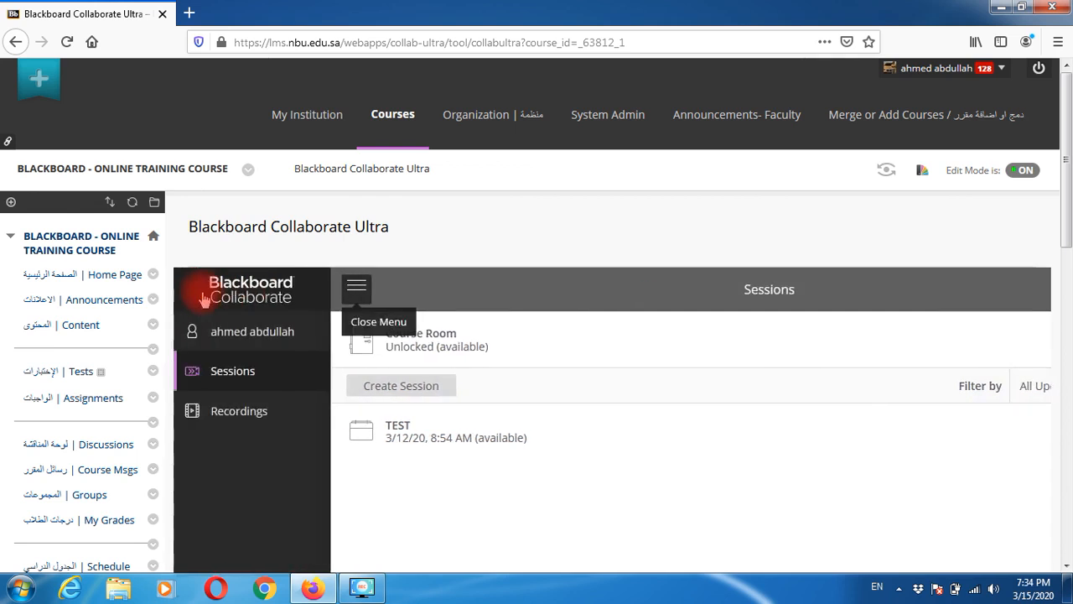
left_click(250, 422)
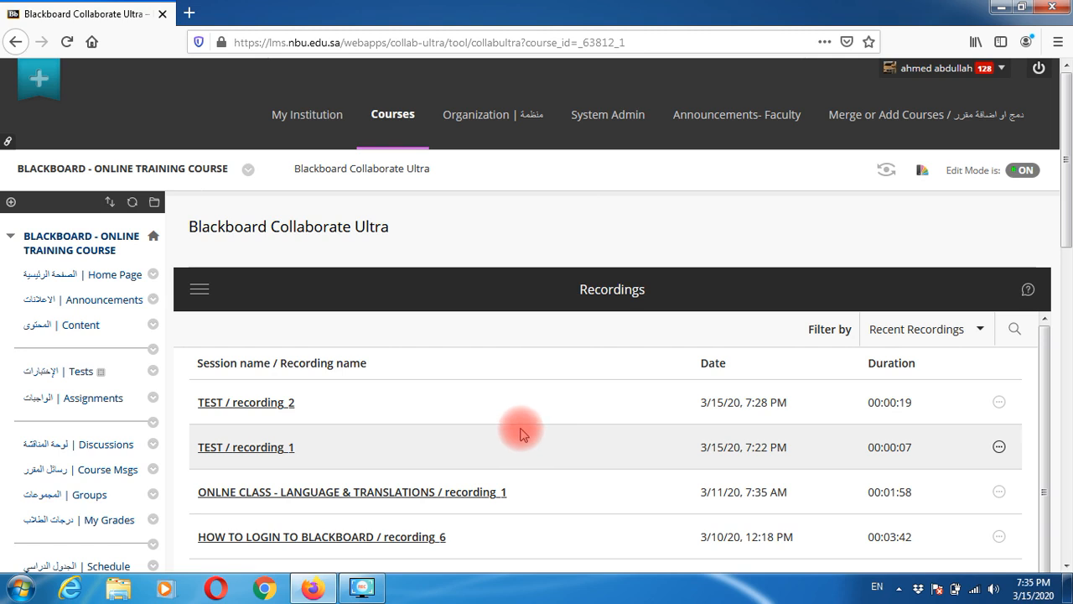
scroll(422, 426, "down", 2)
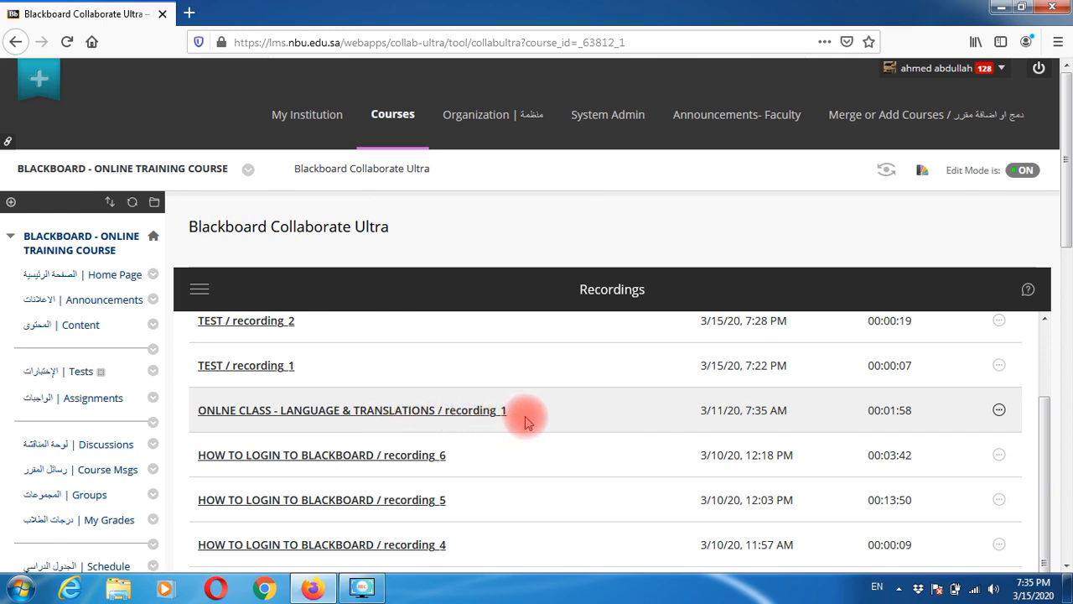
- Copy the link of ONLNE CLASS - LANGUAGE & TRANSLATIONS recording_1 and open the course Content page
left_click(998, 411)
scroll(946, 462, "down", 2)
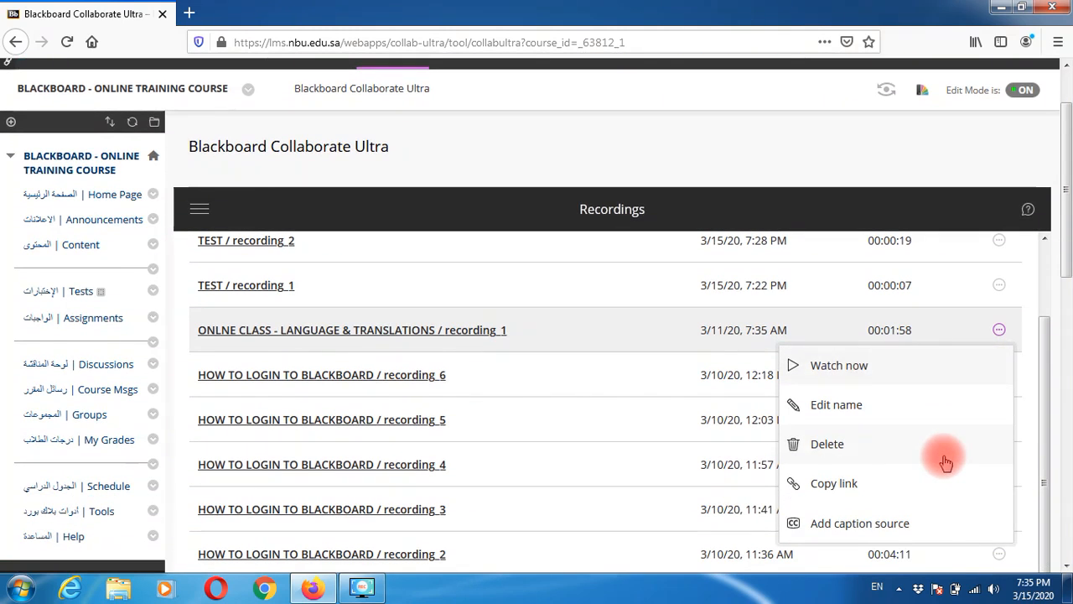
left_click(873, 491)
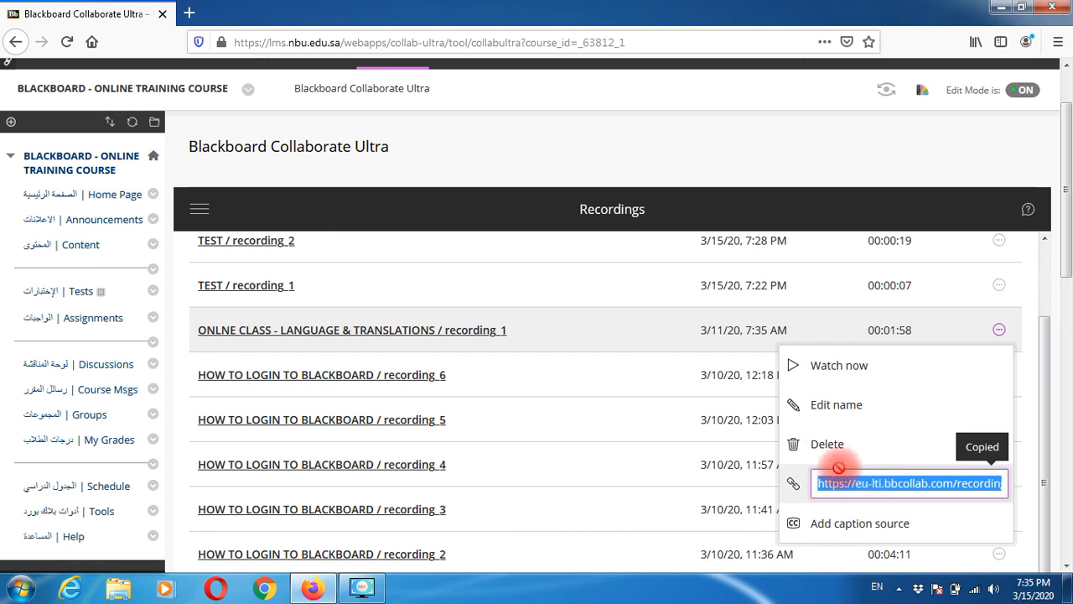
left_click(78, 253)
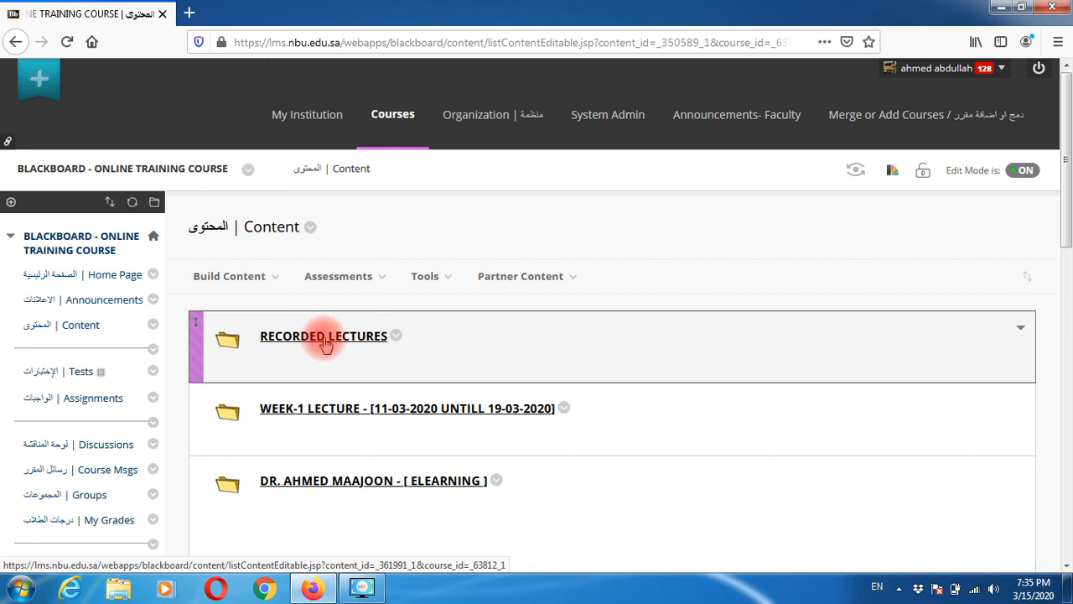
- Delete the RECORDED LECTURES folder, then begin a new Content Folder via Build Content
left_click(395, 338)
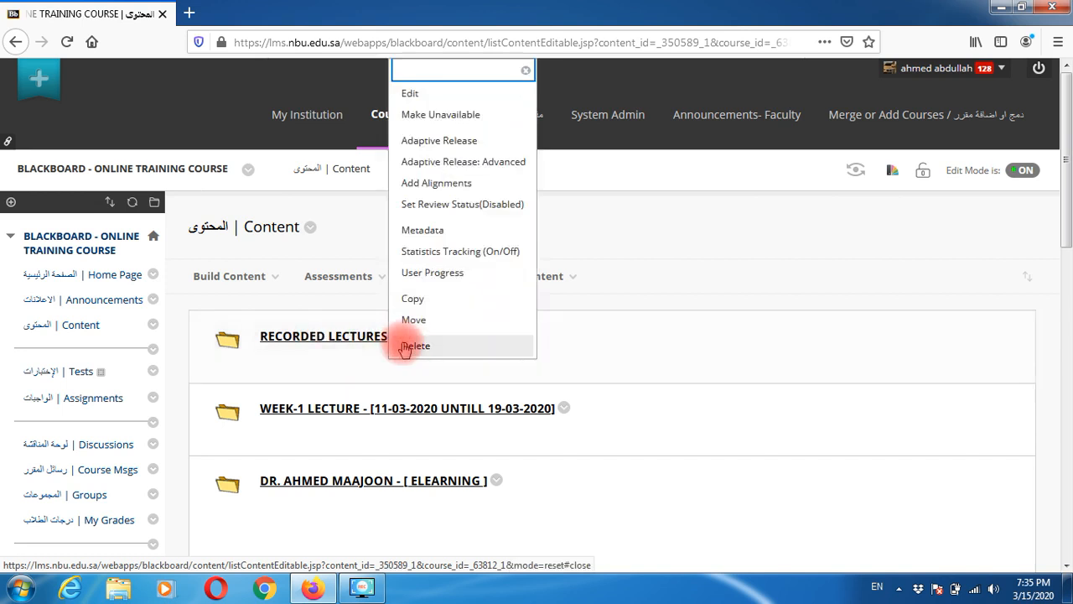
left_click(405, 345)
left_click(511, 280)
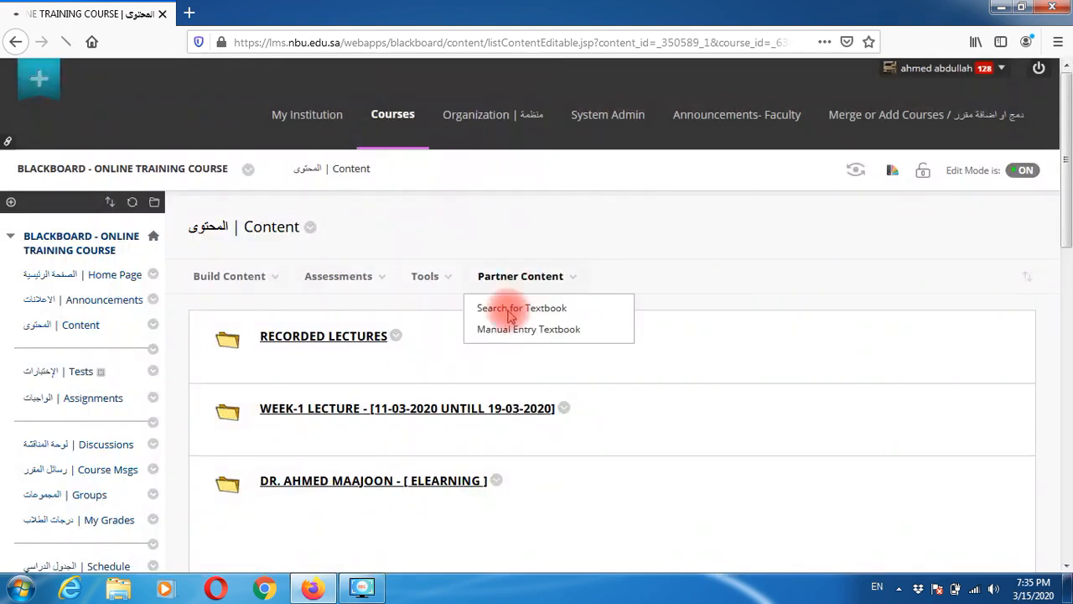
left_click(270, 314)
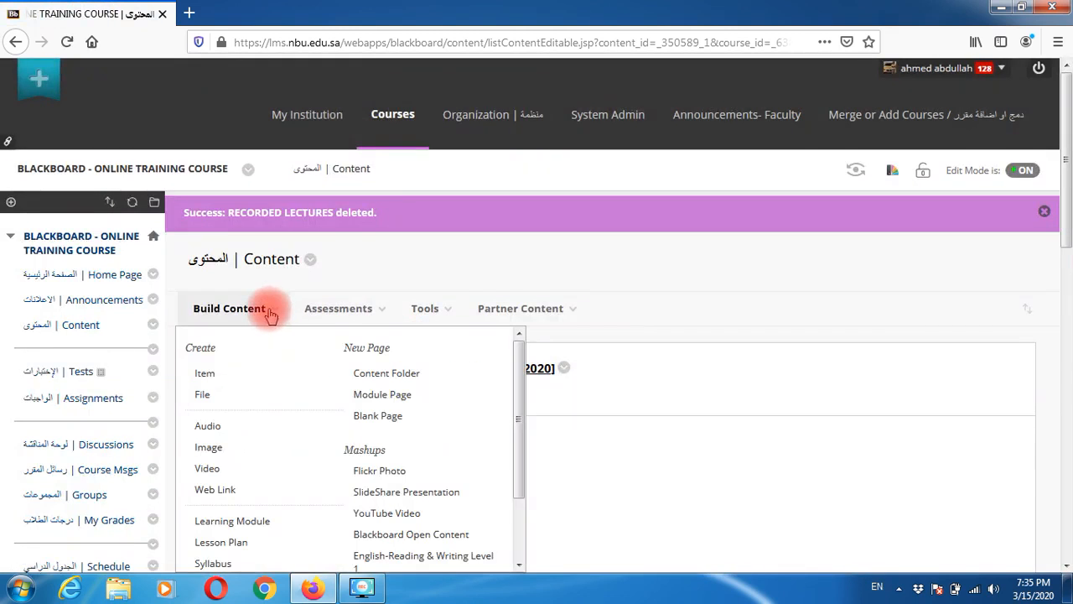
left_click(417, 381)
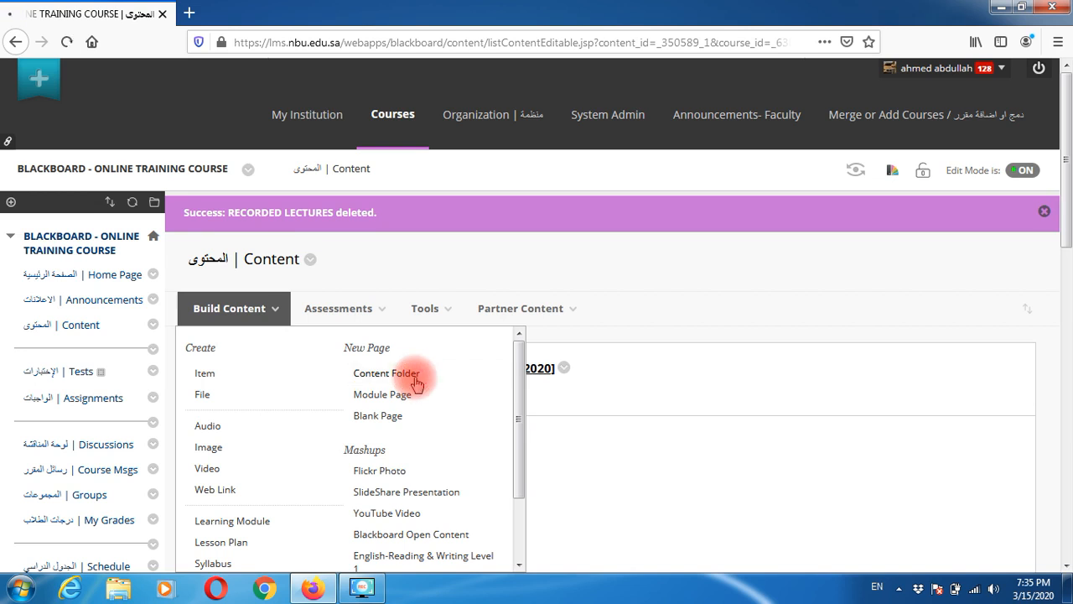
- Name the new content folder 'RECORDED LECTURE' and submit it
left_click(405, 398)
type("RECORDED")
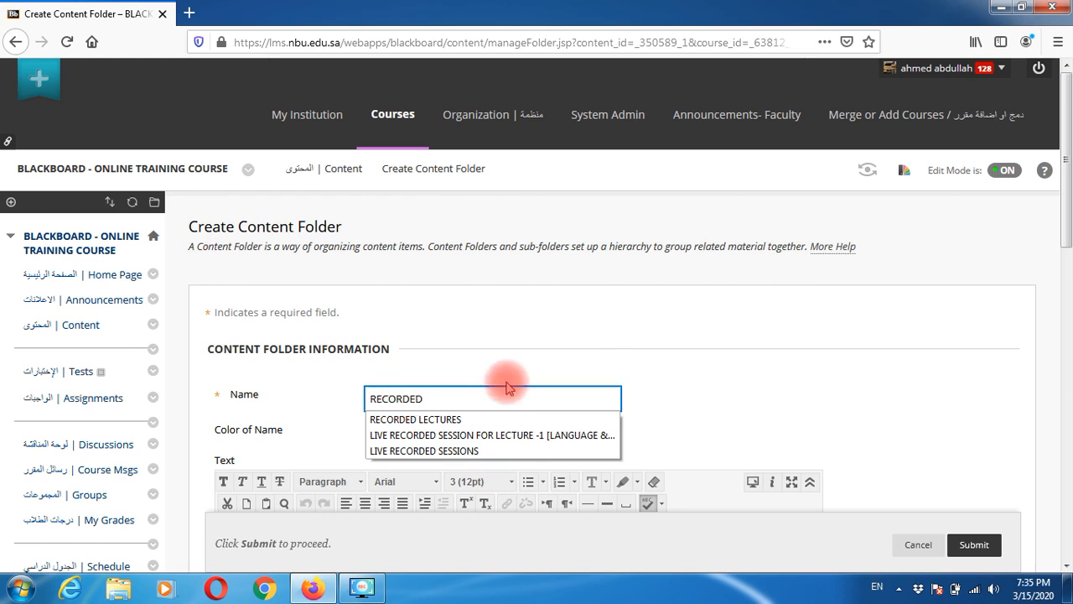
type(" LECTURE")
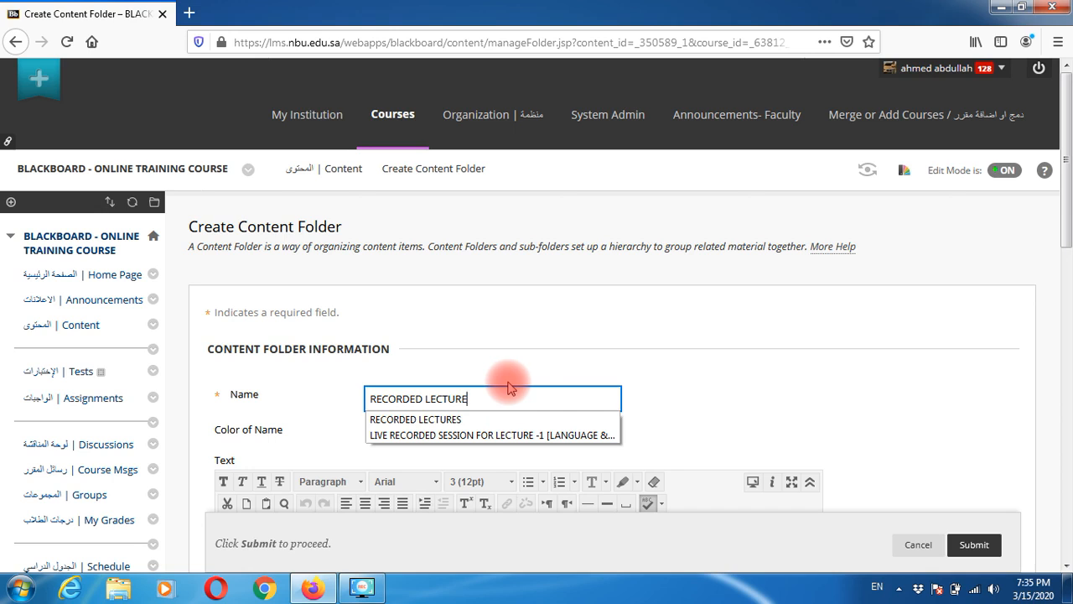
left_click(976, 547)
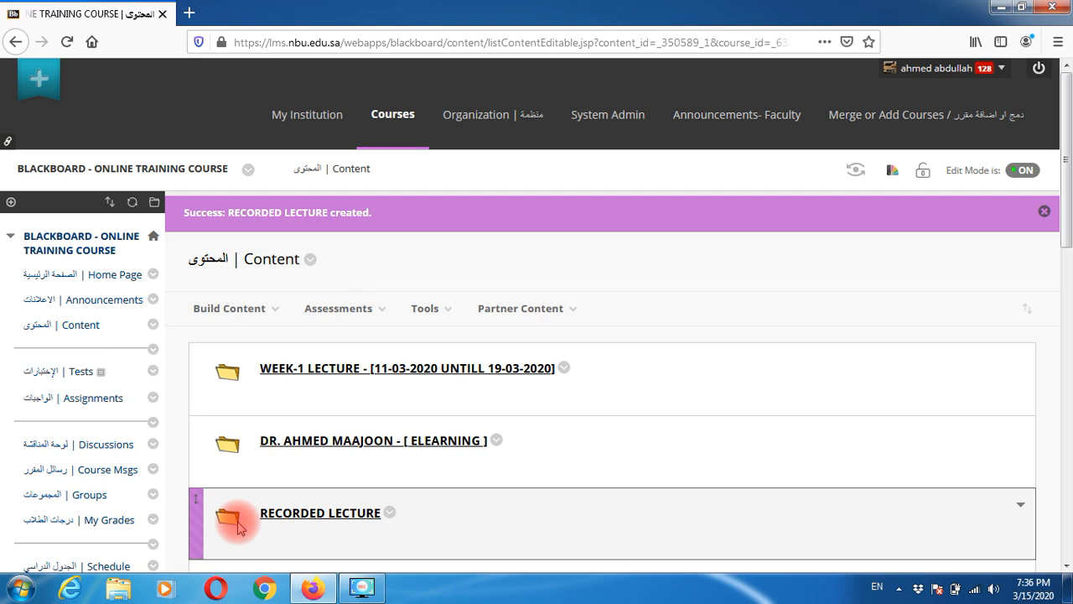
- Drag RECORDED LECTURE to the top of the content list and open it
left_click_drag(199, 525, 201, 383)
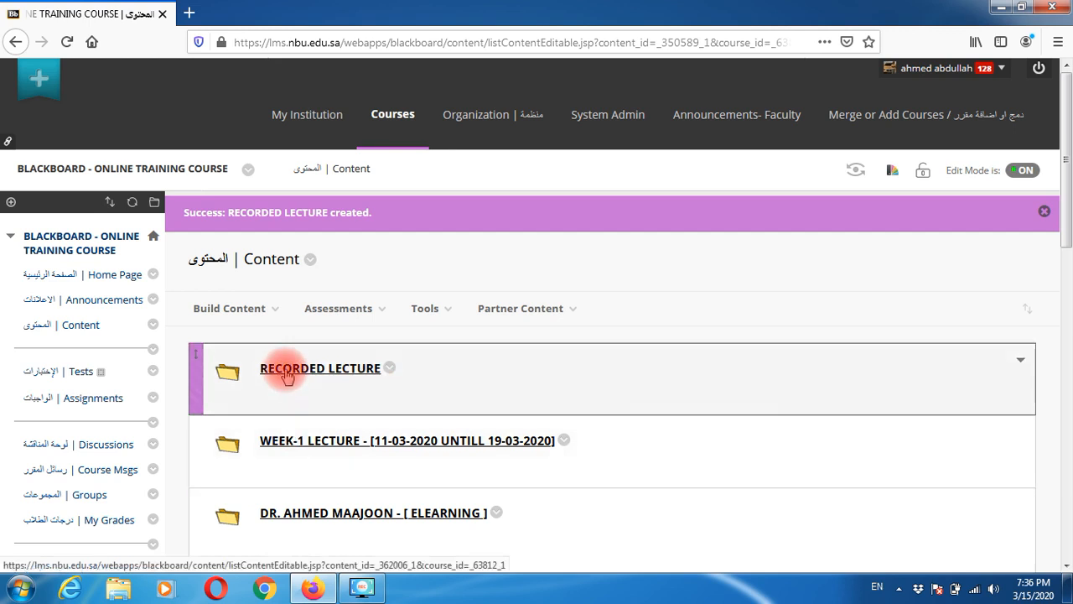
left_click(285, 373)
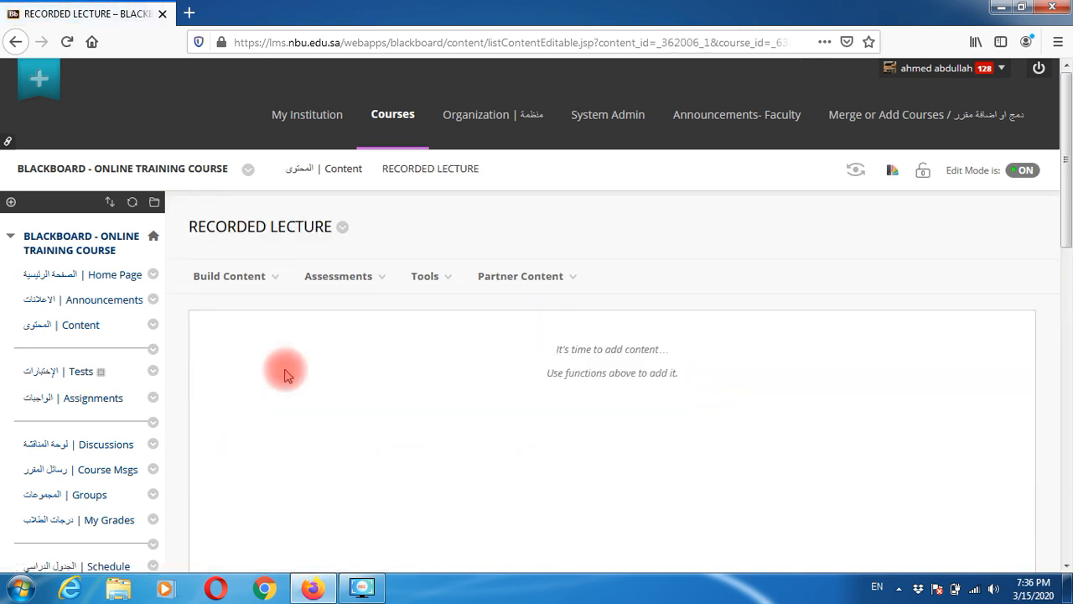
- Open the Build Content menu inside the RECORDED LECTURE folder
left_click(254, 286)
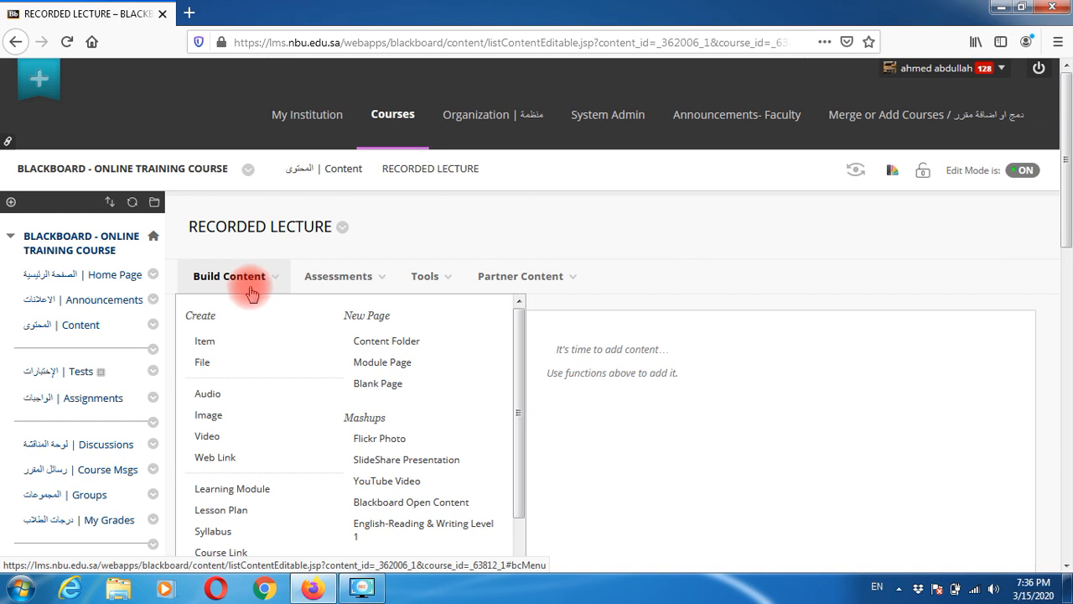
left_click(247, 285)
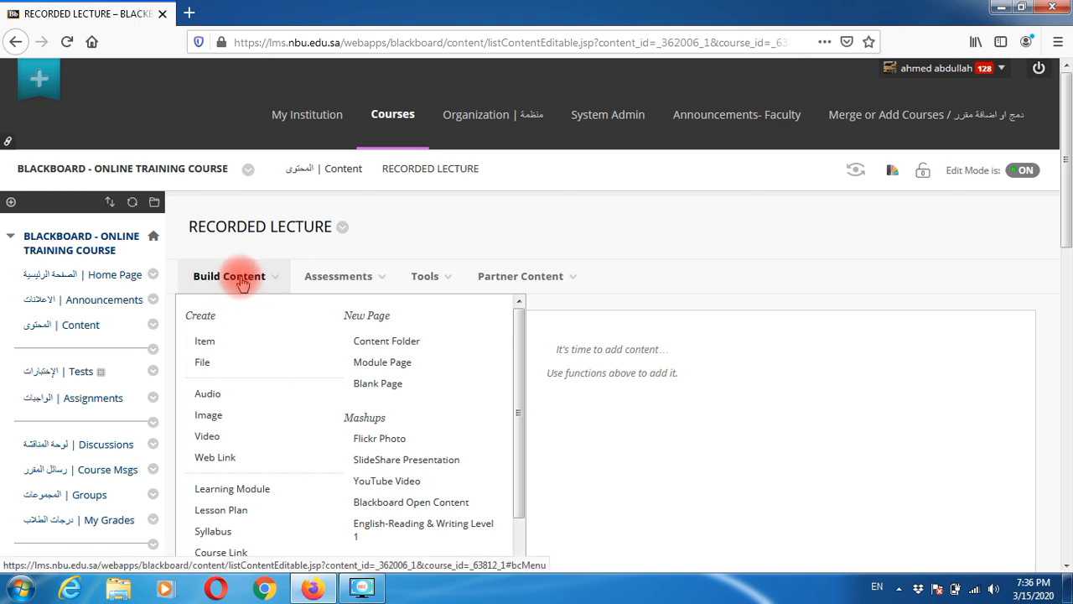
left_click(242, 278)
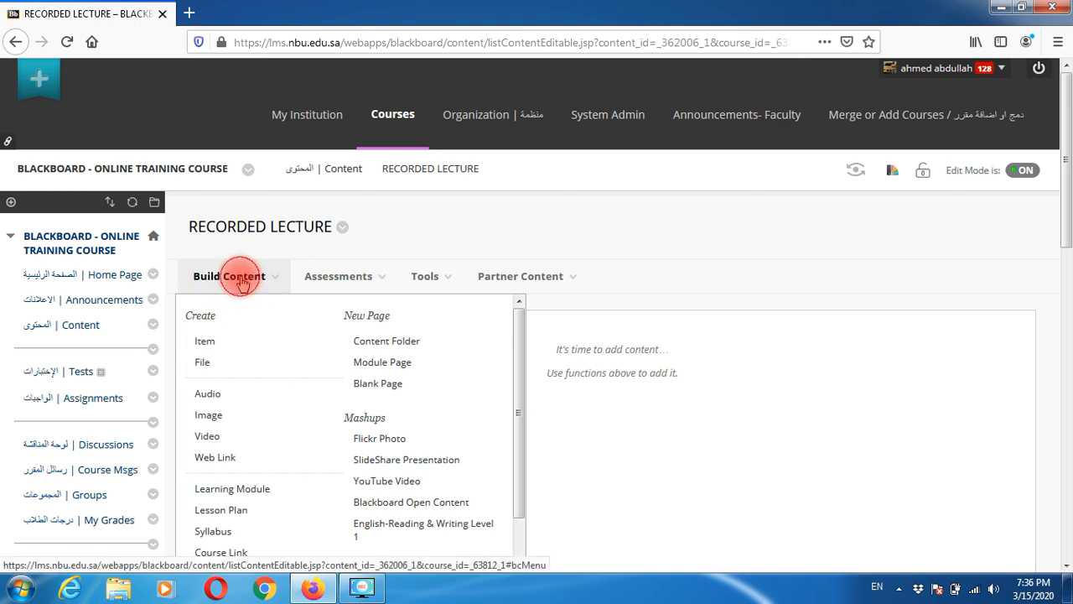
- Create a Web Link with the pasted recording URL and name 'LECTURE -1 [LANGUAGE & TRANSLATIONS]'
left_click(223, 457)
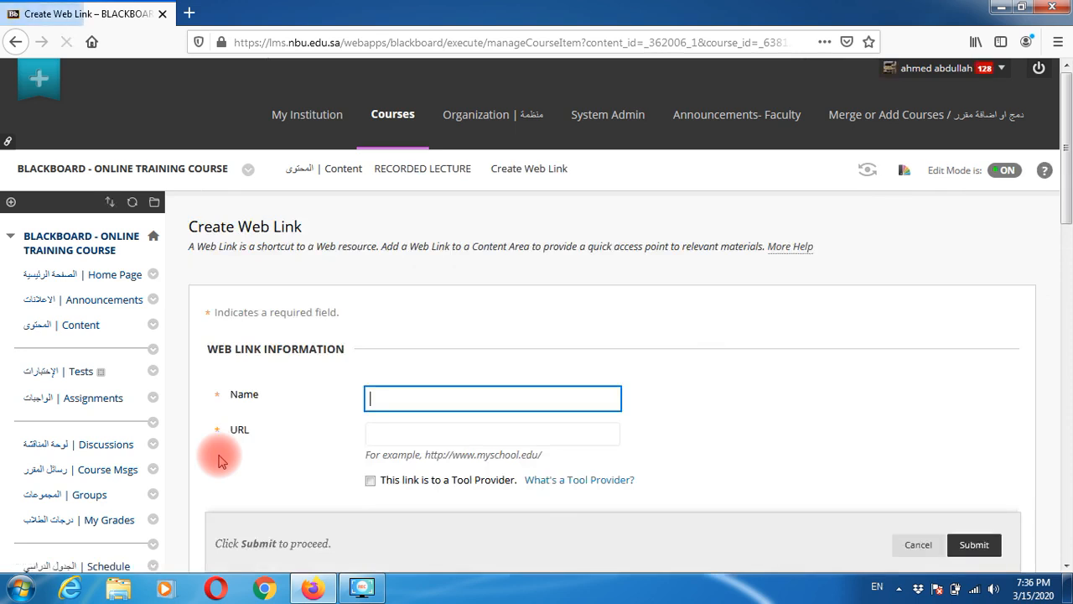
left_click(387, 433)
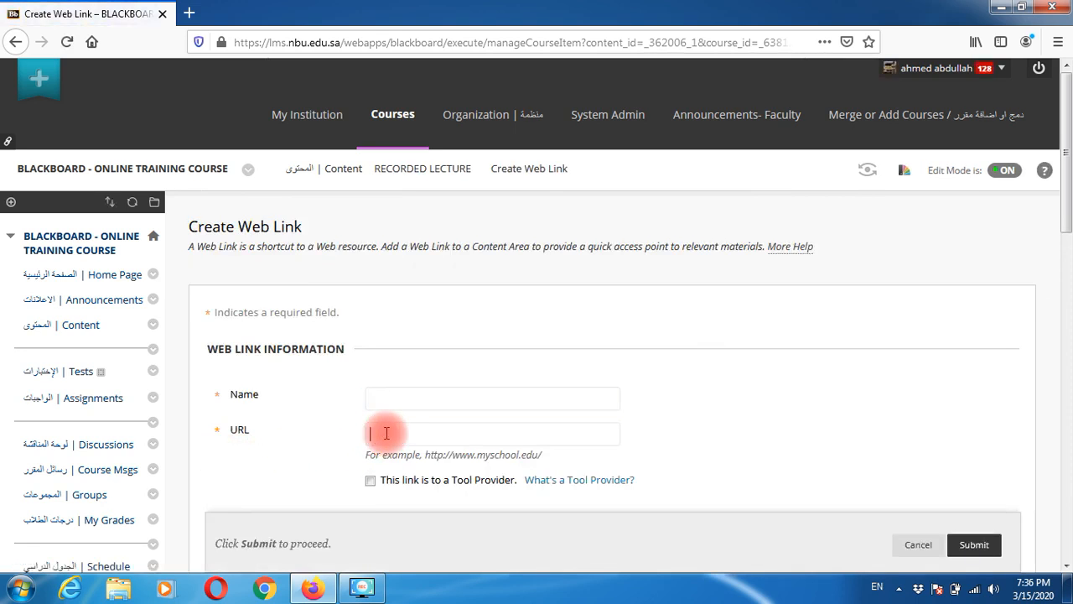
key("ctrl+v")
left_click(393, 399)
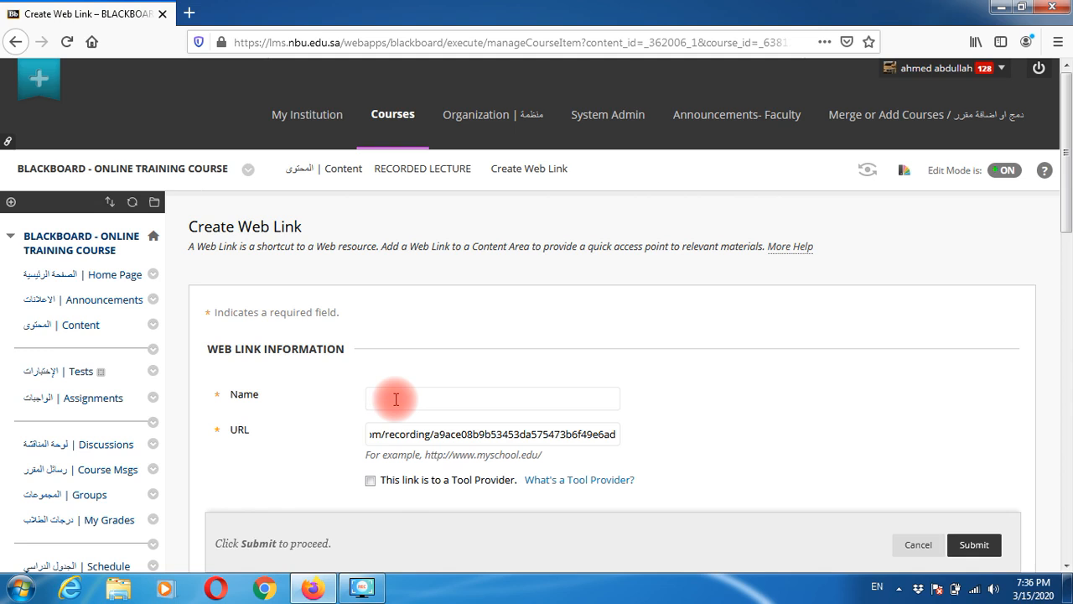
type("LECT")
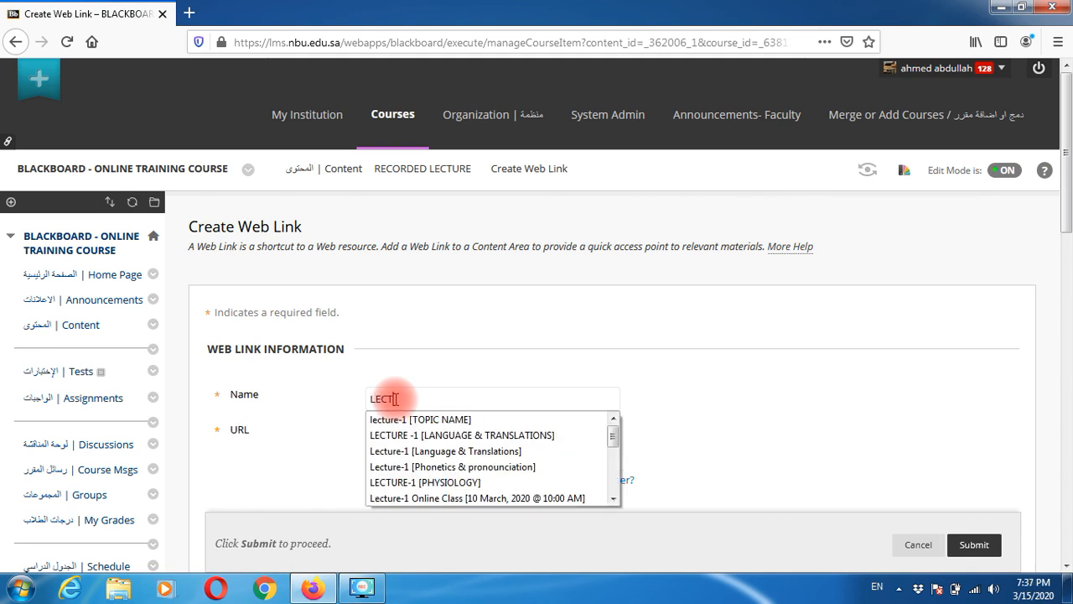
type("URE -1 ")
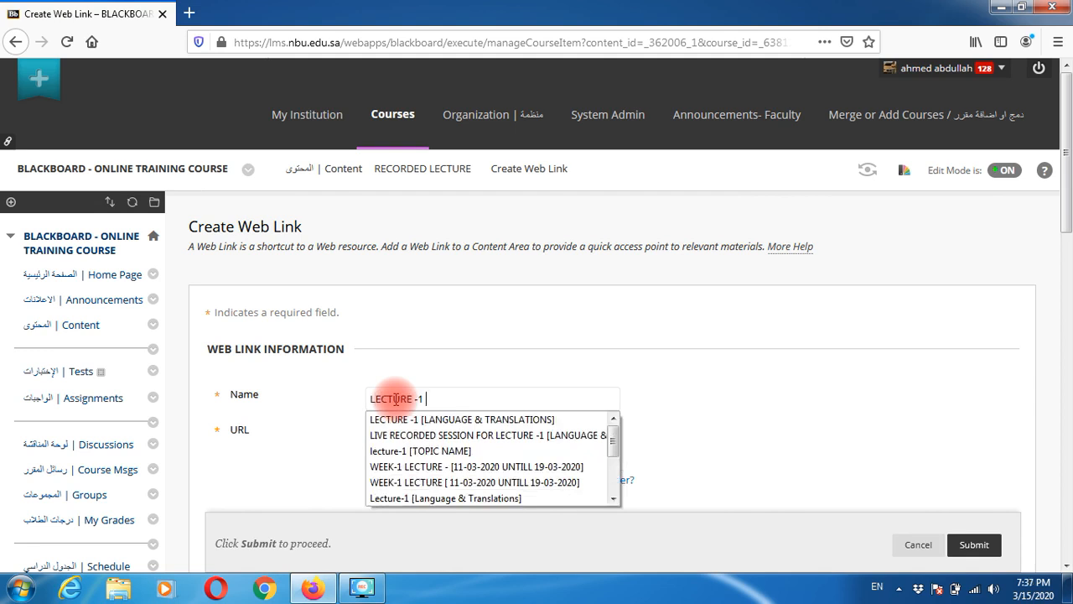
type("][")
type("[]")
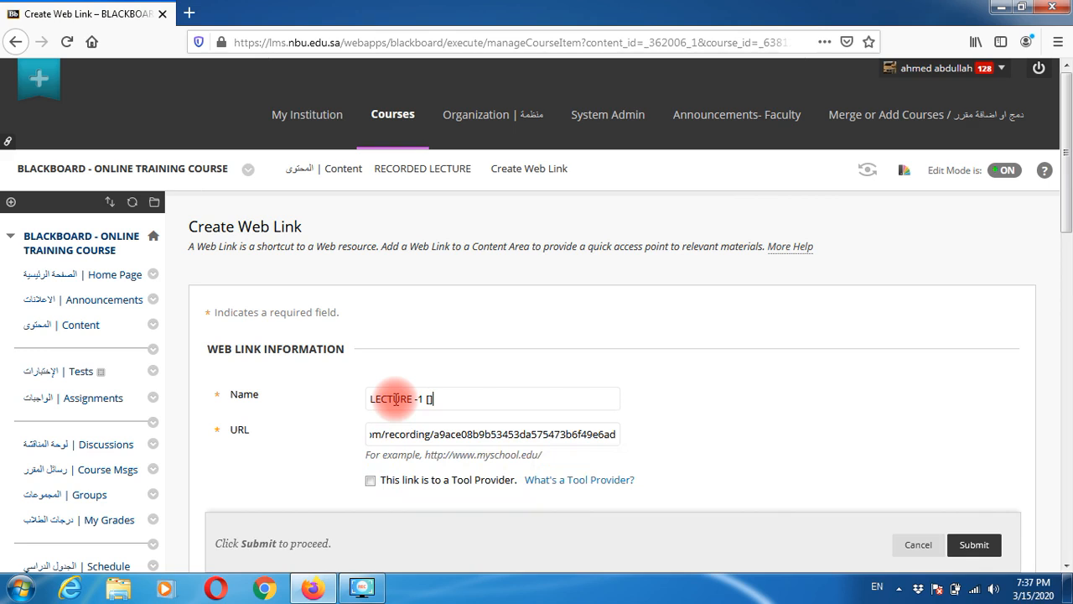
type("LANGUAGE ")
type("& TRANSLATIO")
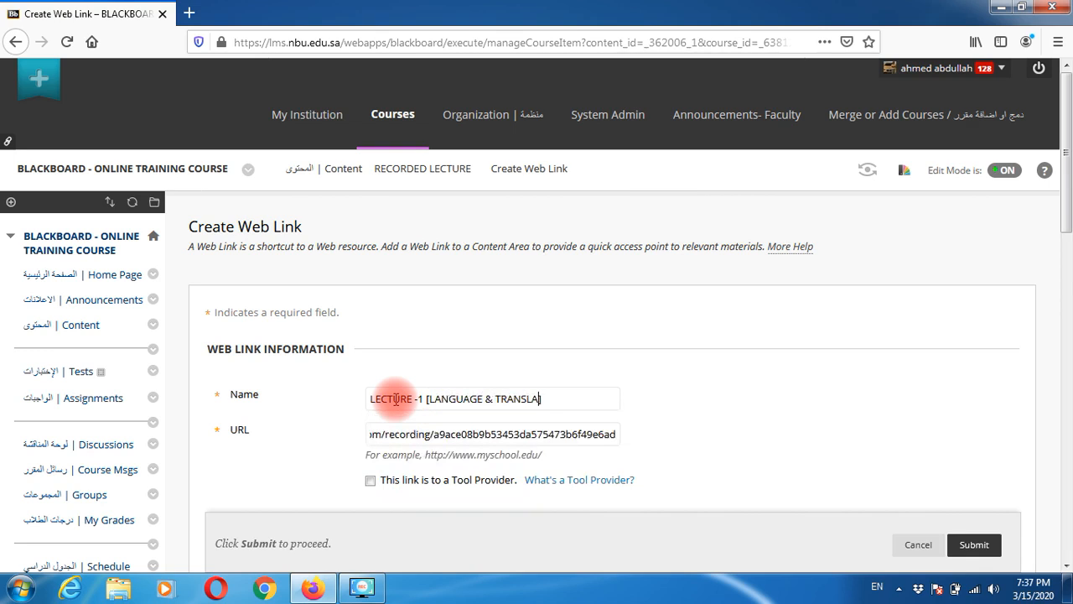
type("NS")
left_click(576, 354)
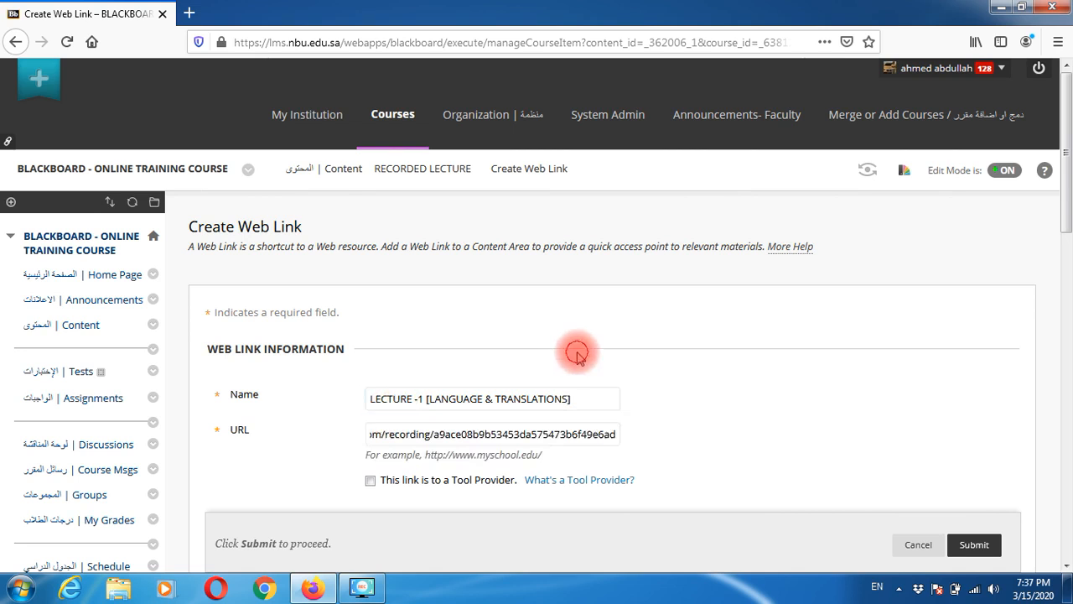
scroll(816, 400, "down", 2)
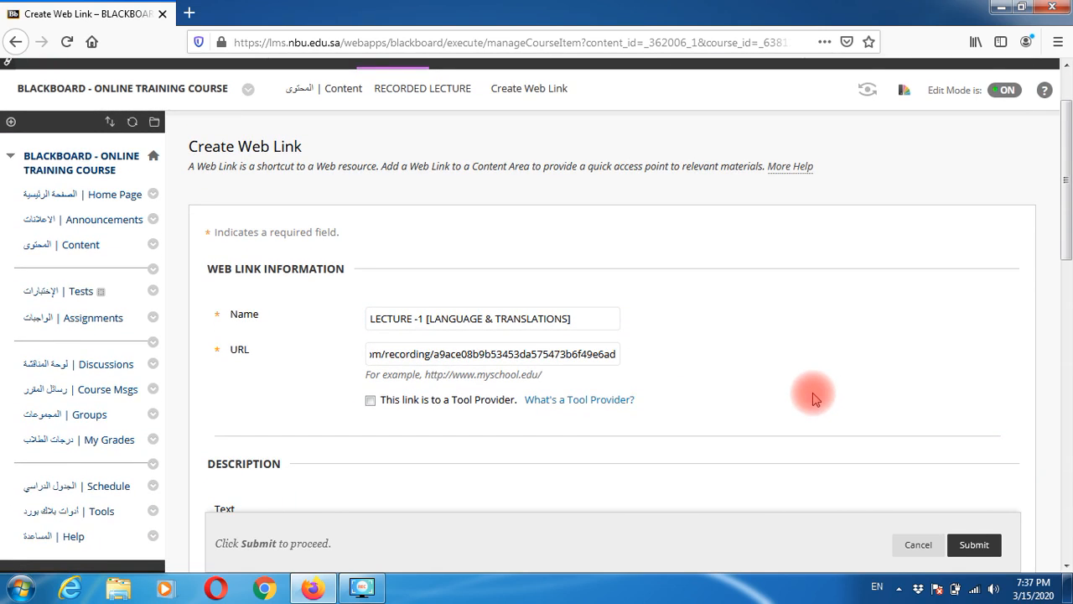
left_click(599, 353)
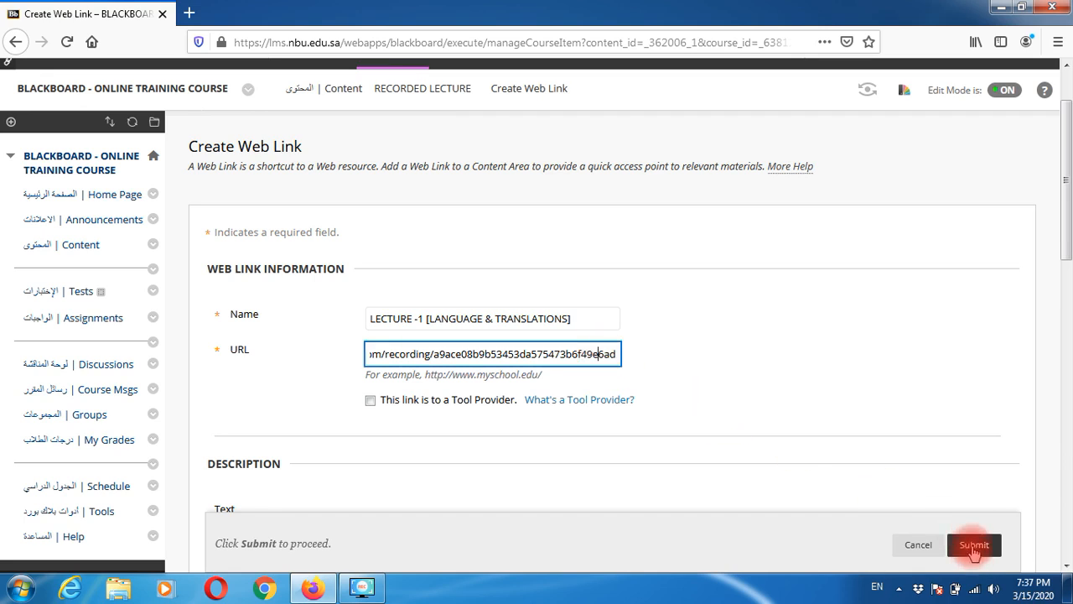
- Submit the LECTURE -1 [LANGUAGE & TRANSLATIONS] web link and test that it opens the recording
left_click(973, 545)
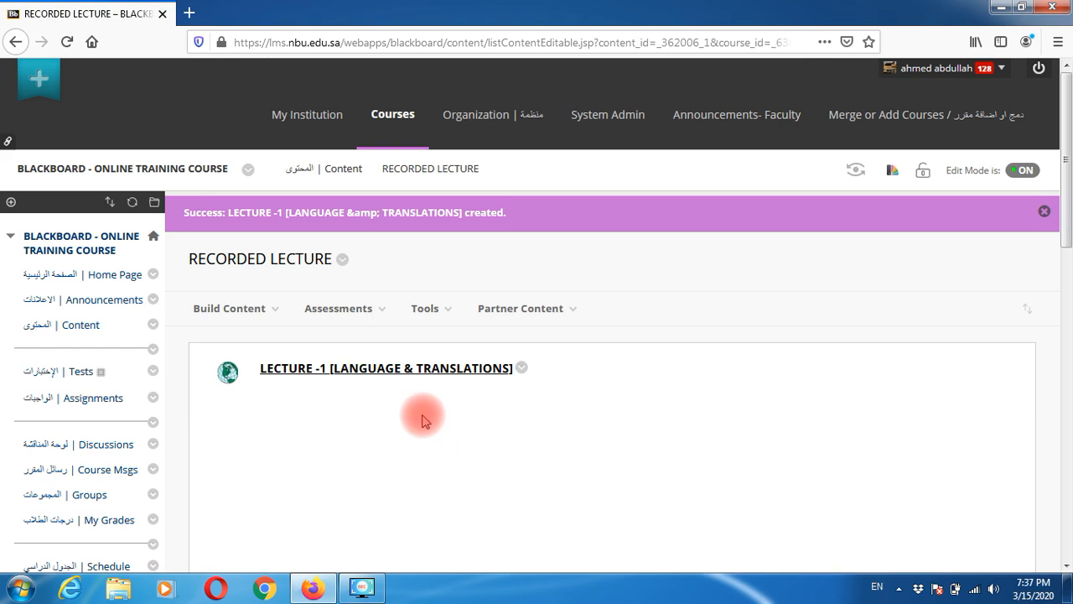
left_click(379, 377)
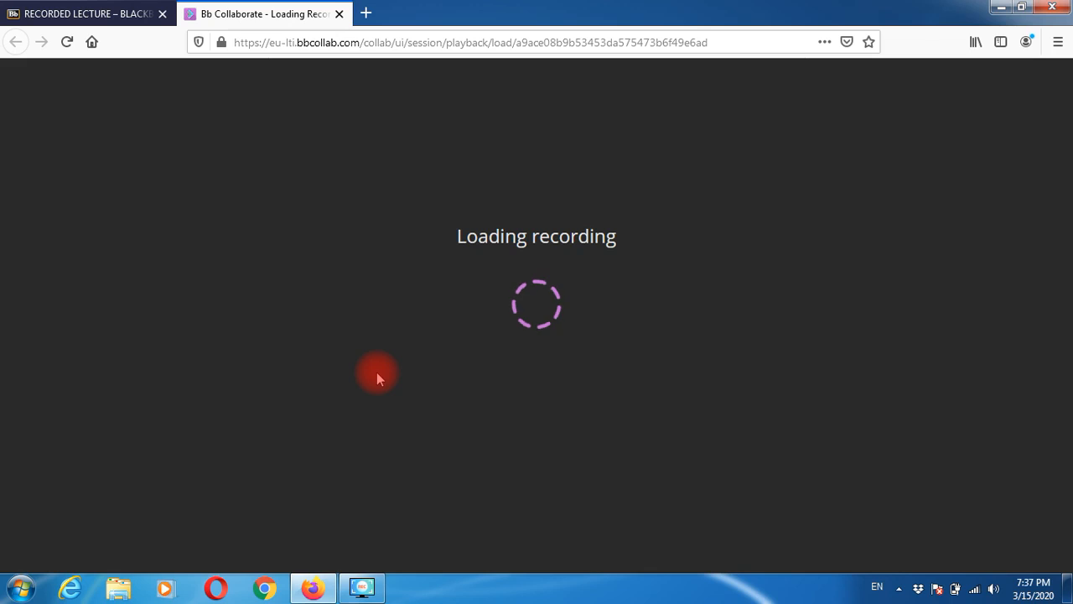
left_click(339, 14)
left_click(338, 308)
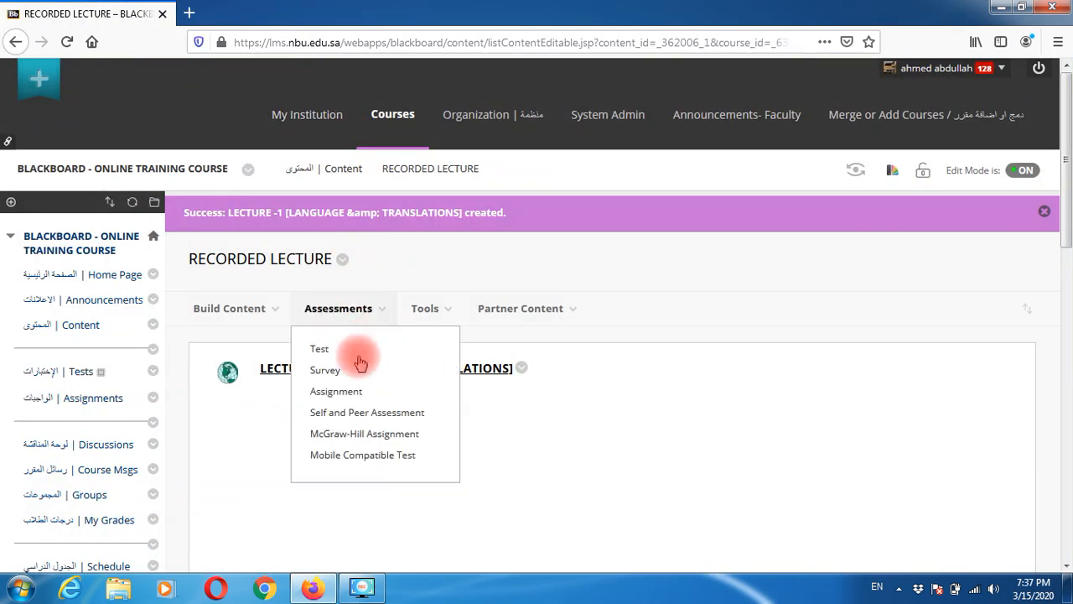
left_click(286, 373)
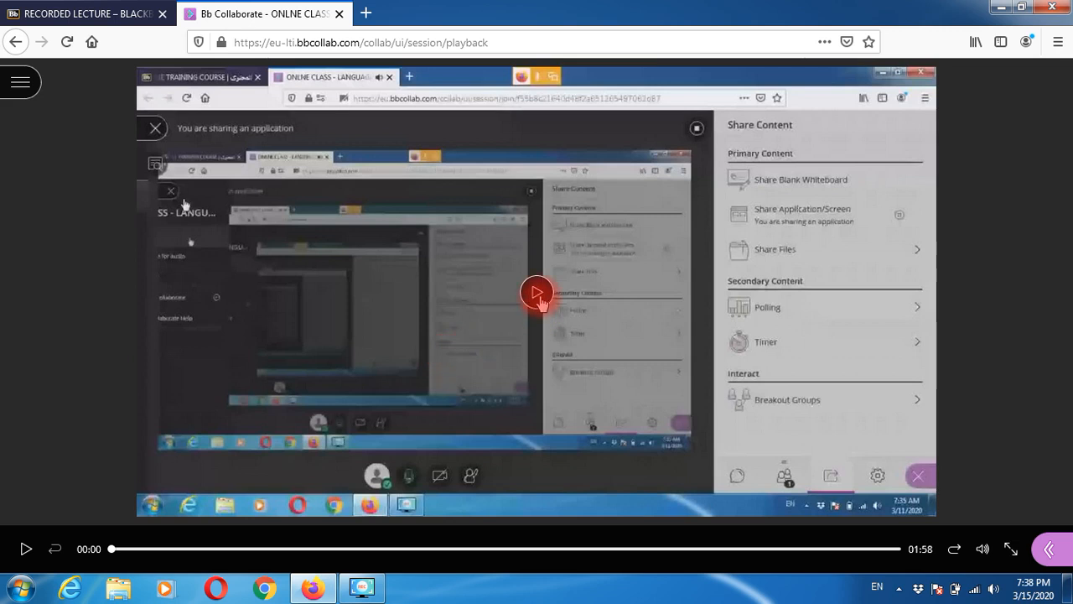
left_click(539, 302)
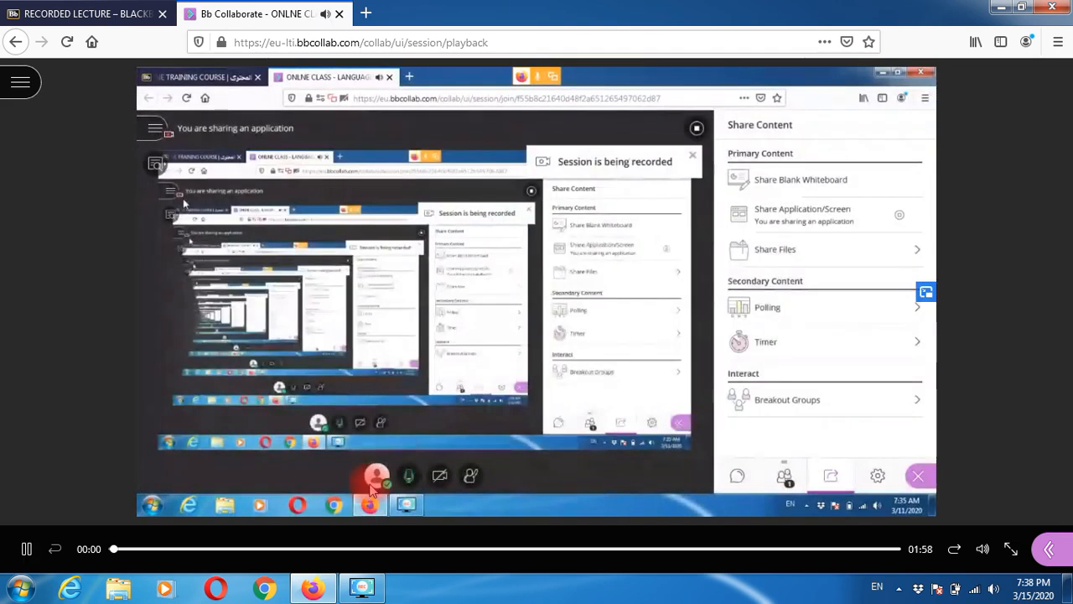
left_click(26, 549)
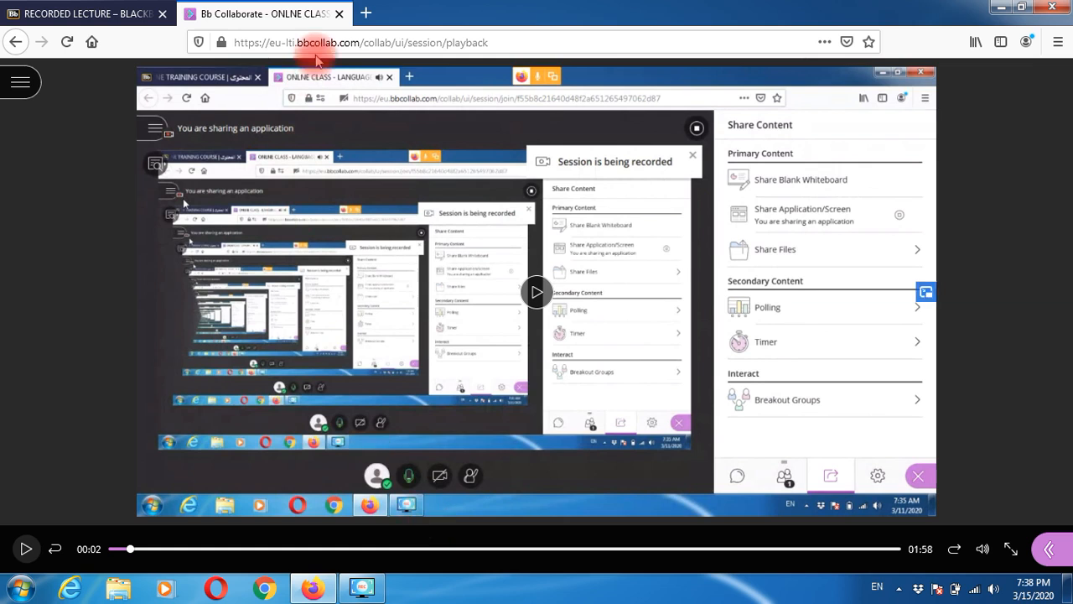
left_click(339, 15)
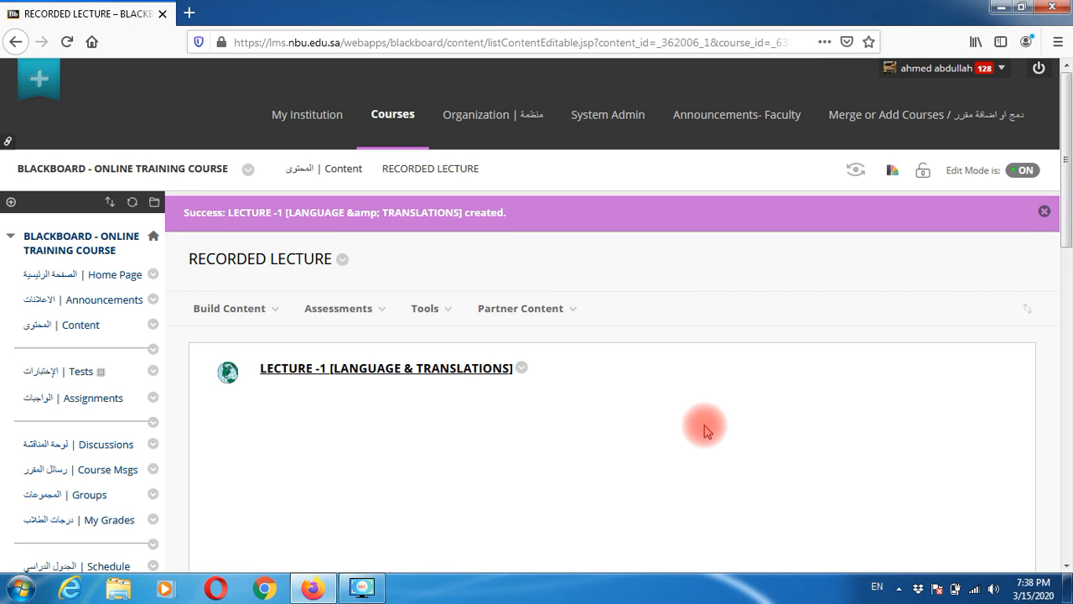
- Open Blackboard Collaborate Ultra from Course Tools and join the TEST session
scroll(651, 422, "down", 5)
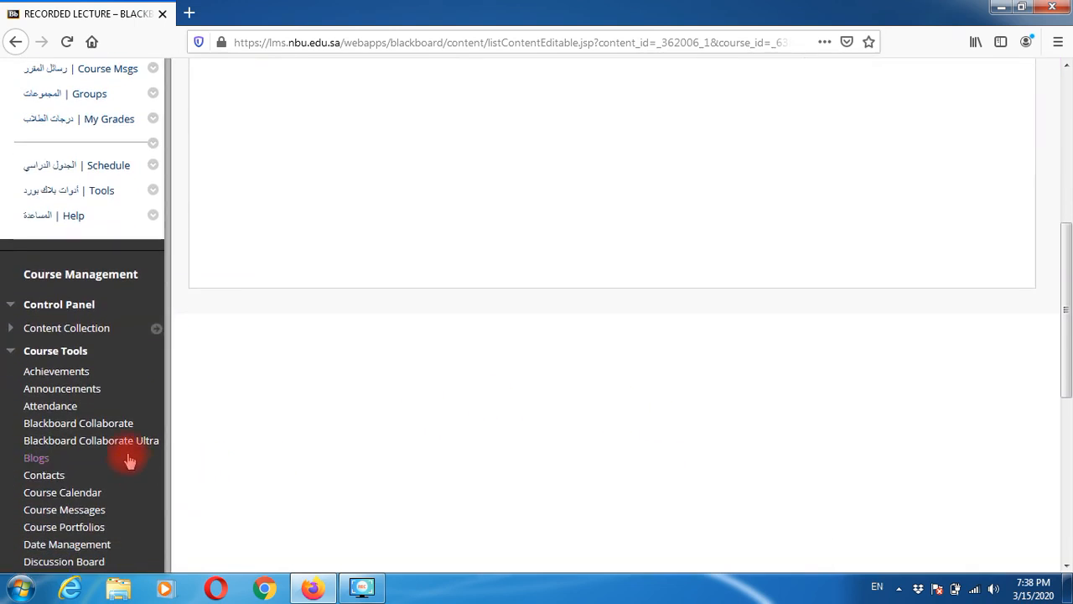
left_click(131, 443)
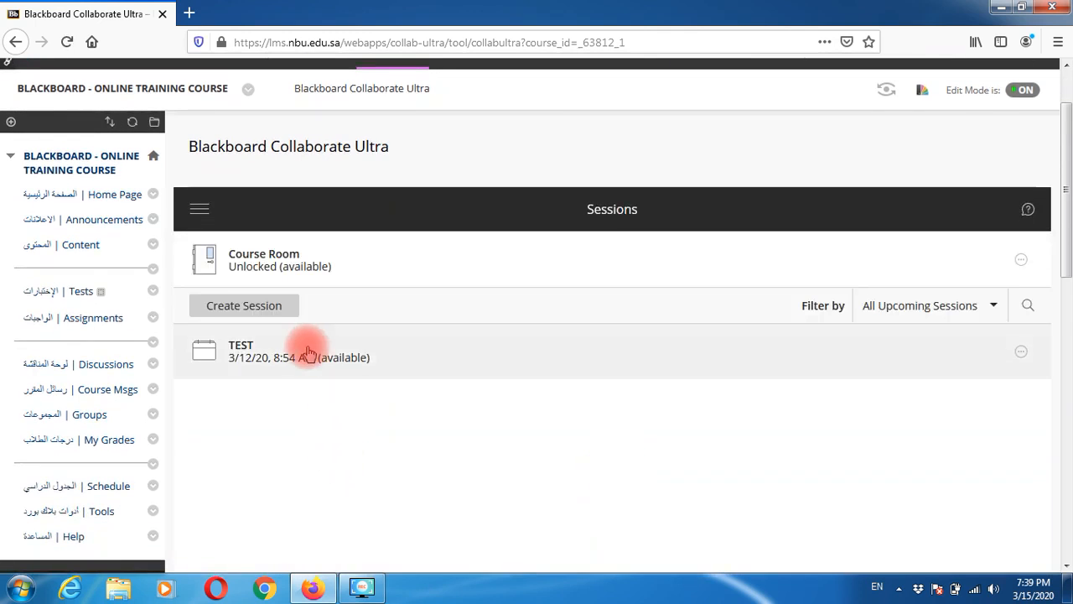
left_click(307, 357)
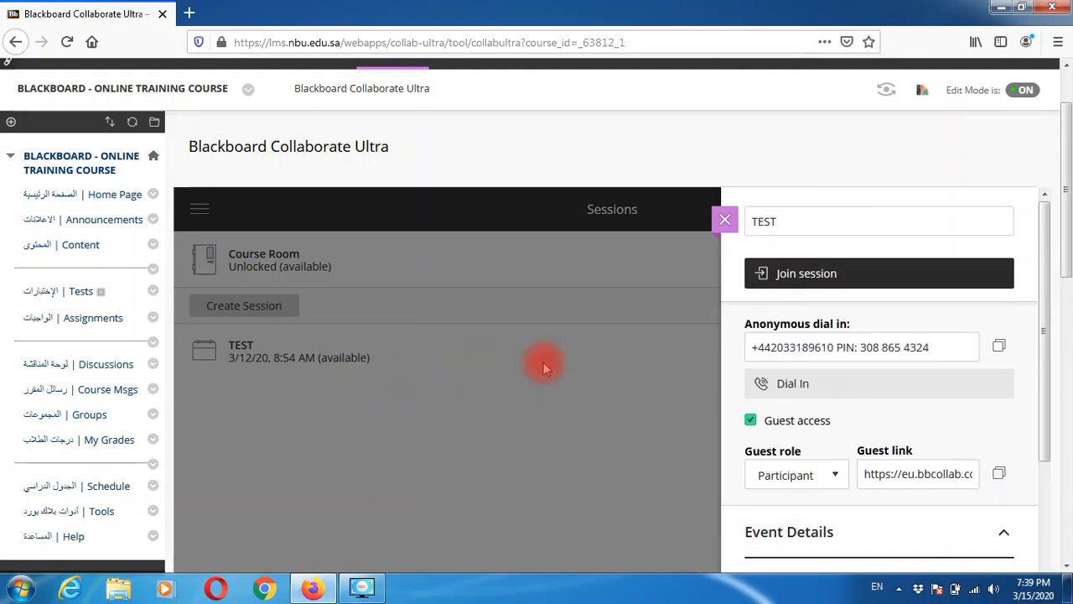
left_click(807, 277)
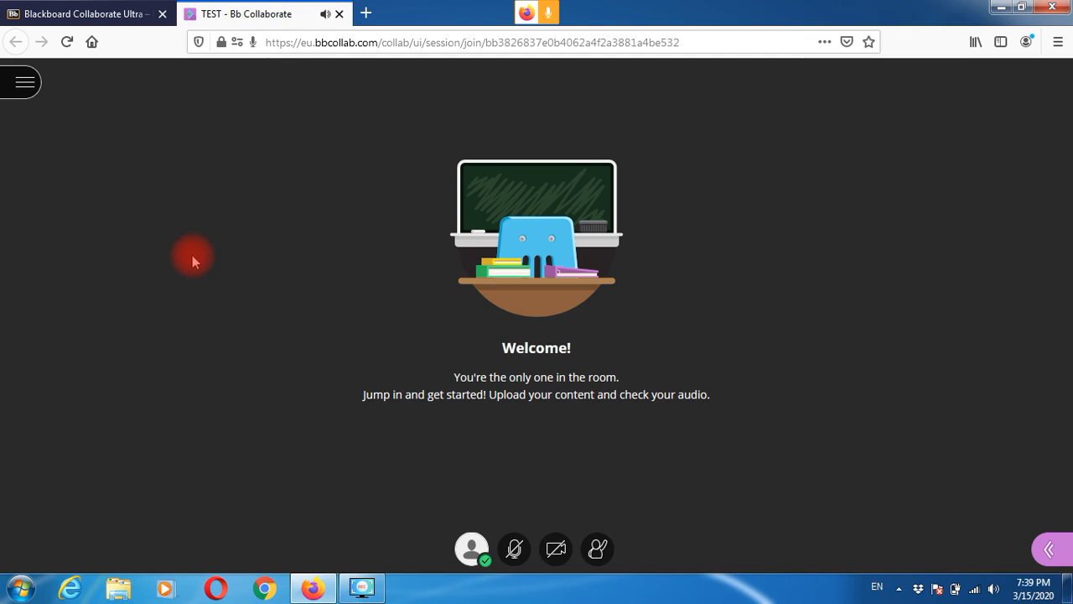
- Start recording the TEST session from the Session menu, then stop the recording shortly after
left_click(25, 88)
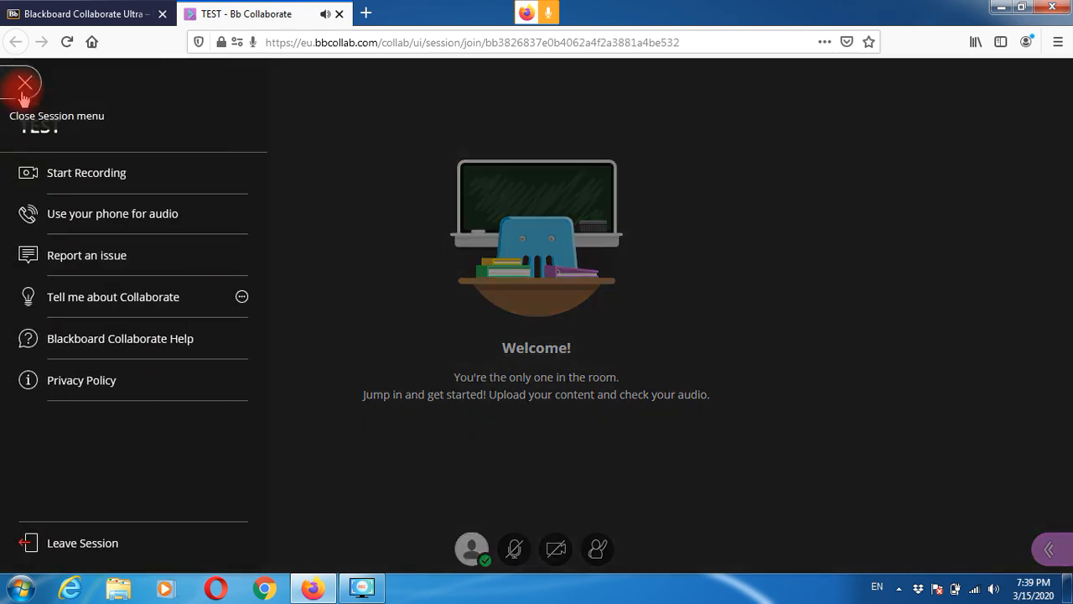
left_click(113, 182)
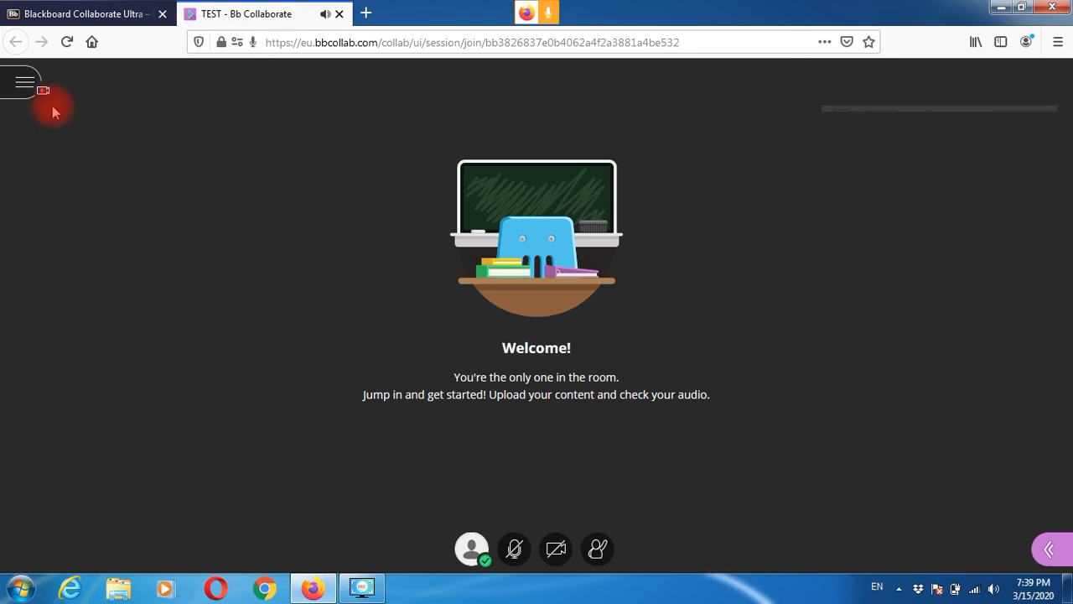
mouse_move(42, 99)
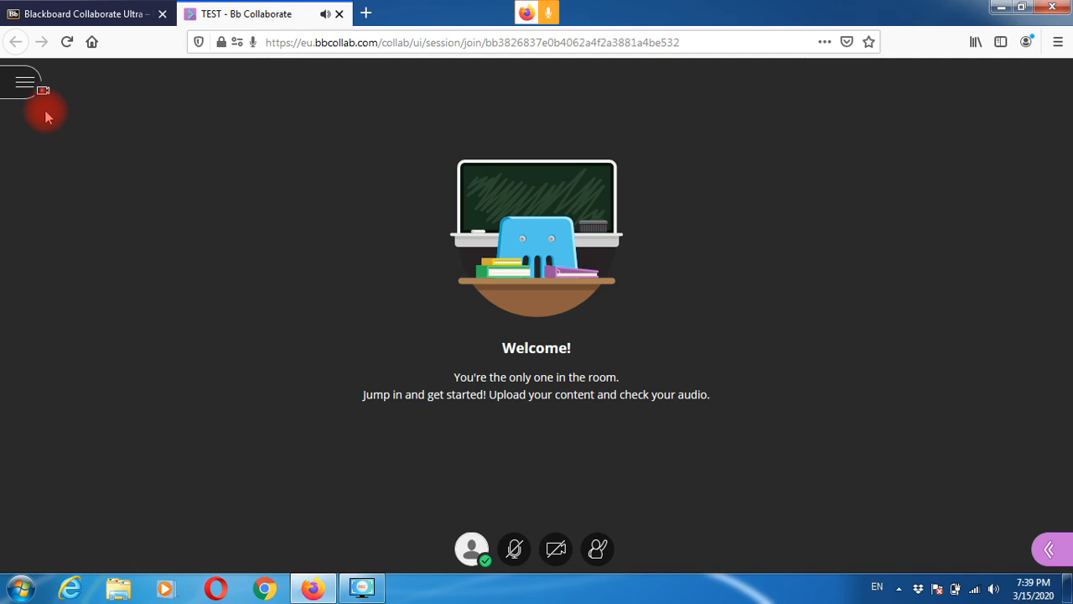
left_click(21, 93)
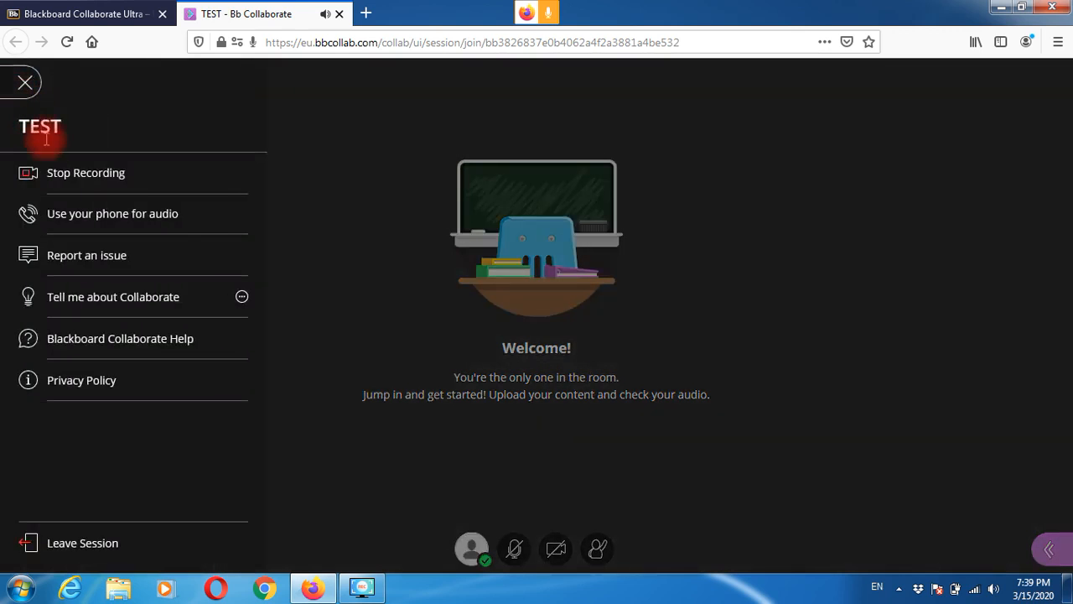
left_click(53, 175)
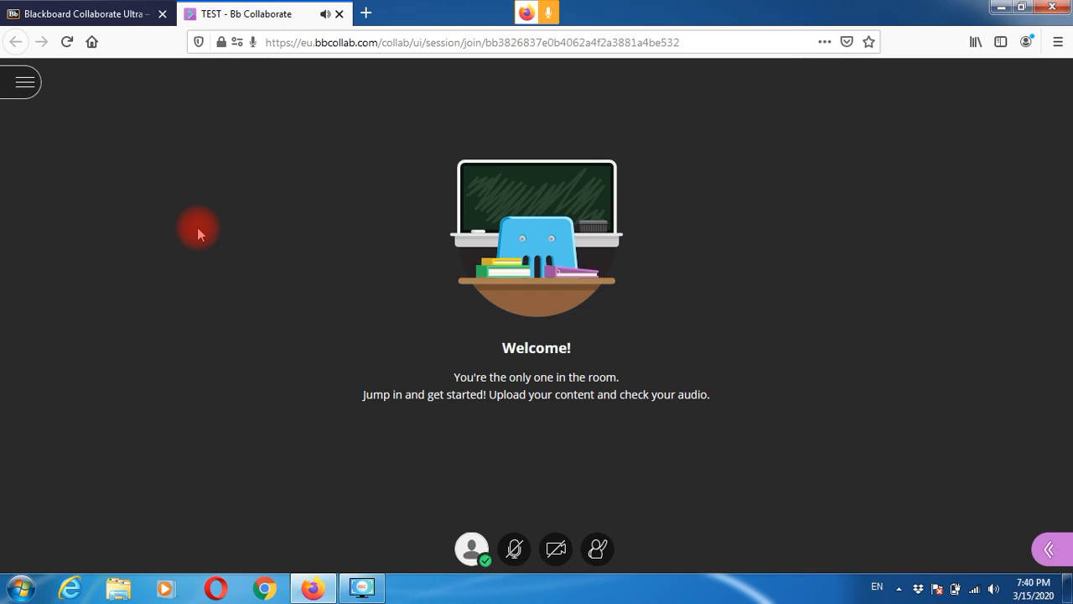
- Close the Collaborate tab and TEST session details, then open Content's RECORDED LECTURE folder
left_click(339, 14)
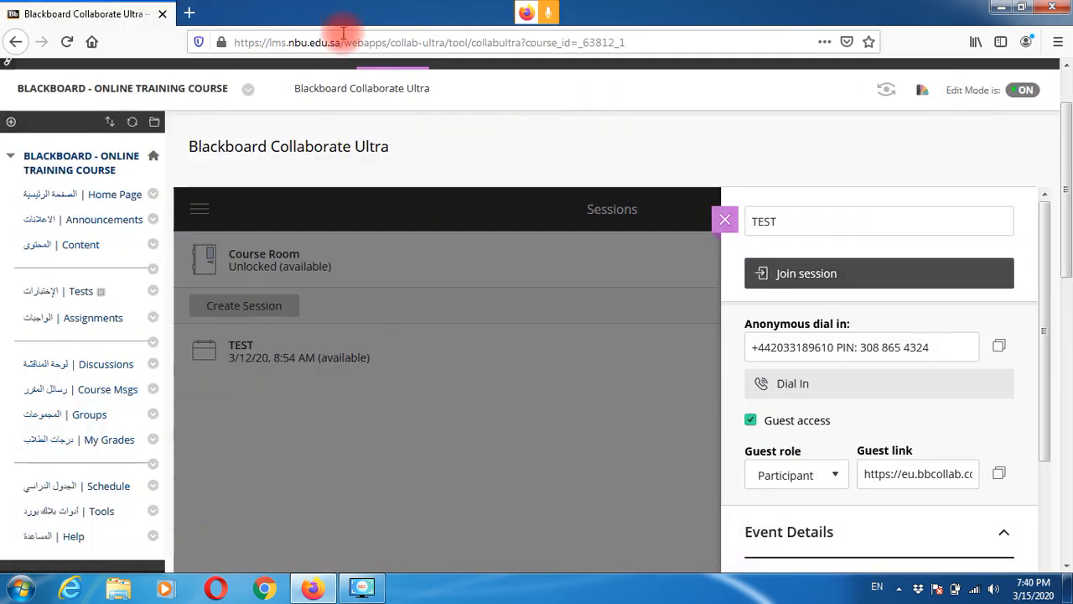
left_click(726, 221)
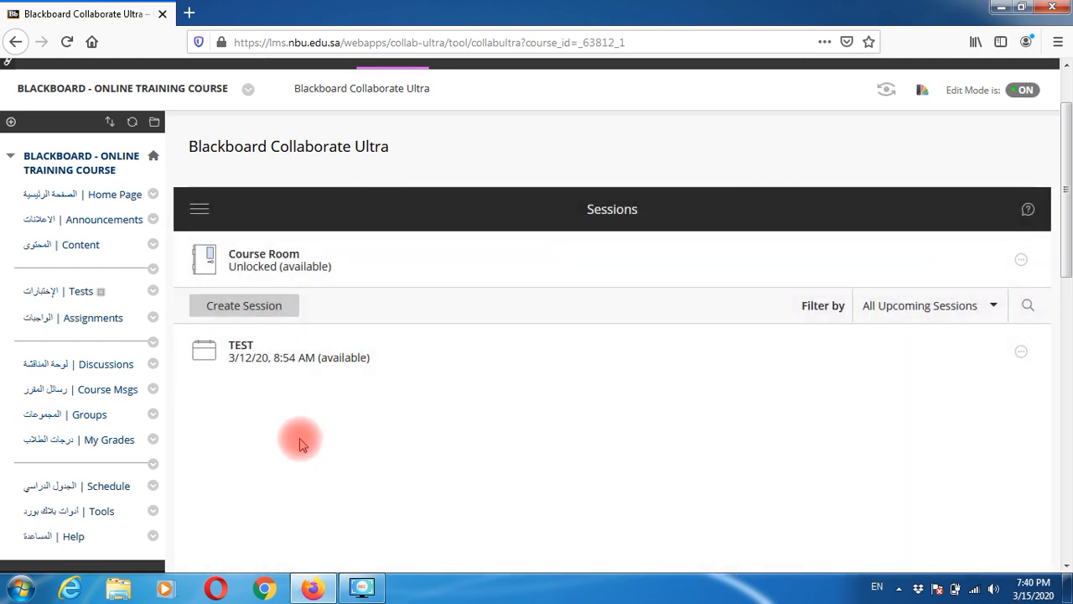
left_click(82, 246)
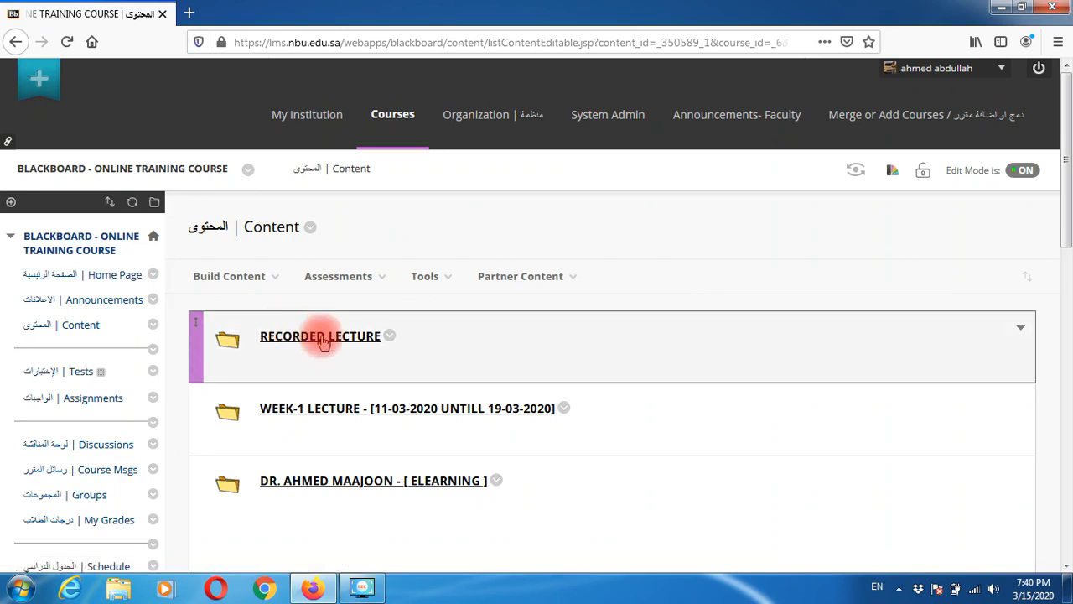
left_click(321, 339)
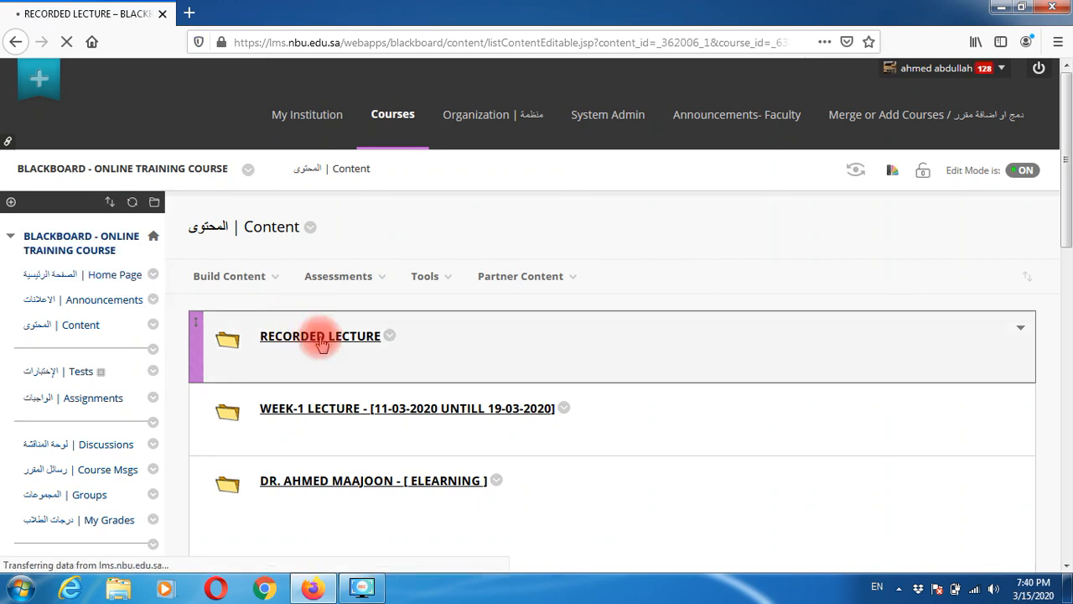